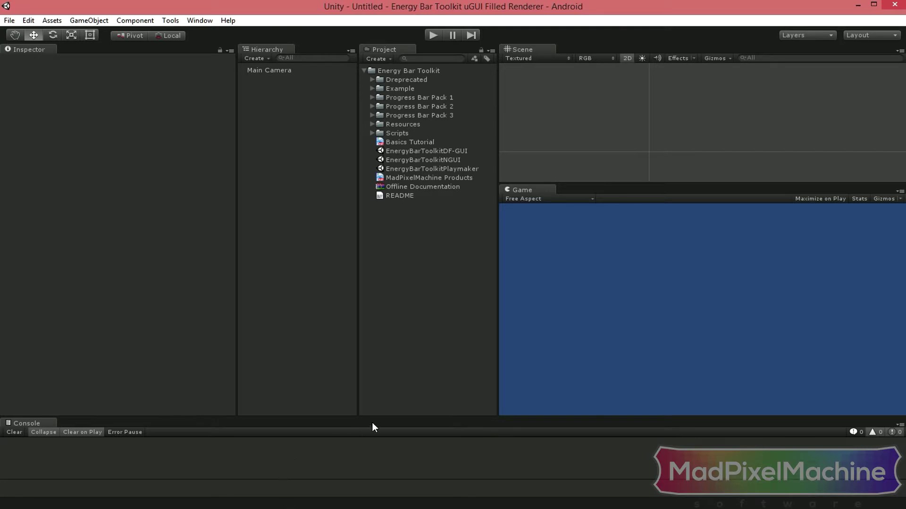
# - Add a UI Canvas to the scene
pyautogui.click(89, 21)
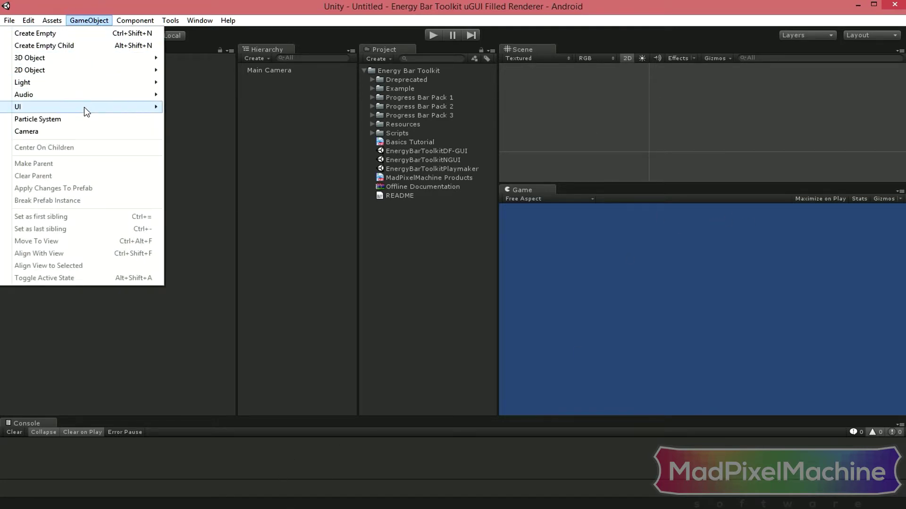
pyautogui.moveTo(84, 107)
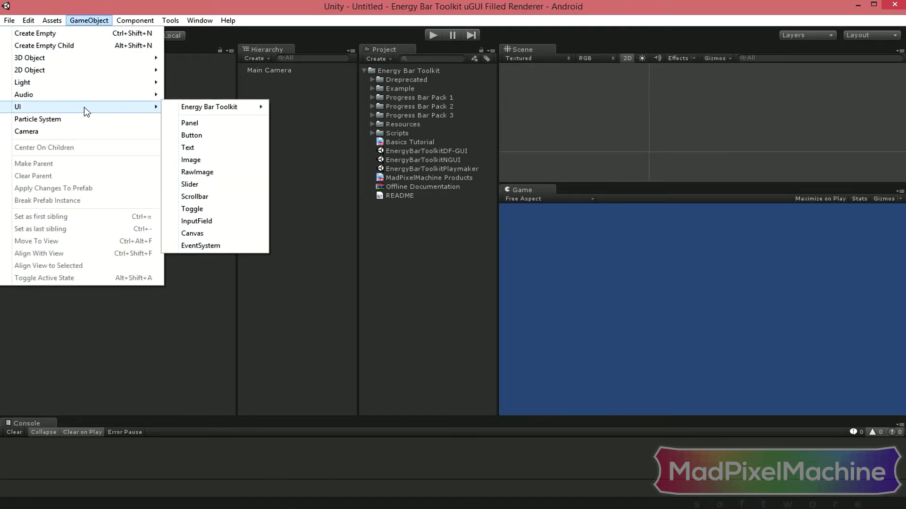
pyautogui.click(214, 235)
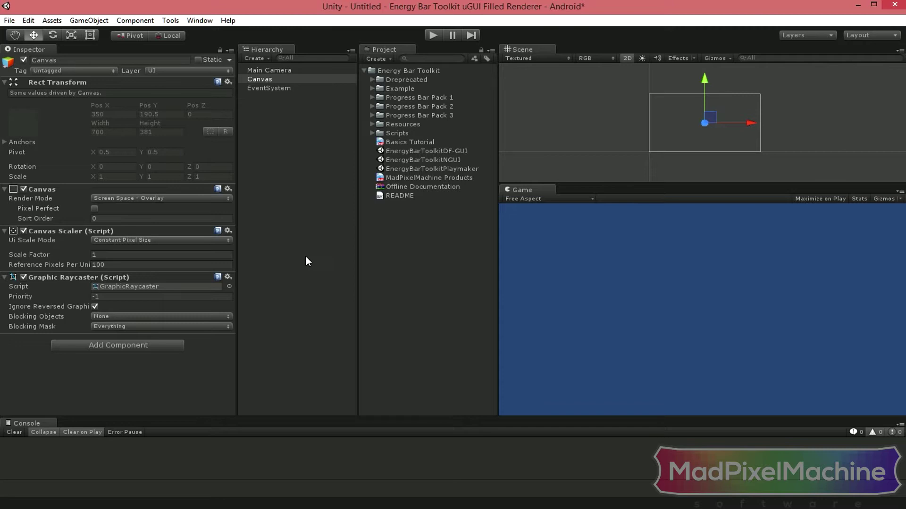
# - Create an Energy Bar Toolkit uGUI Filled Bar under the Canvas and adjust its Value Current to about 49
pyautogui.click(170, 21)
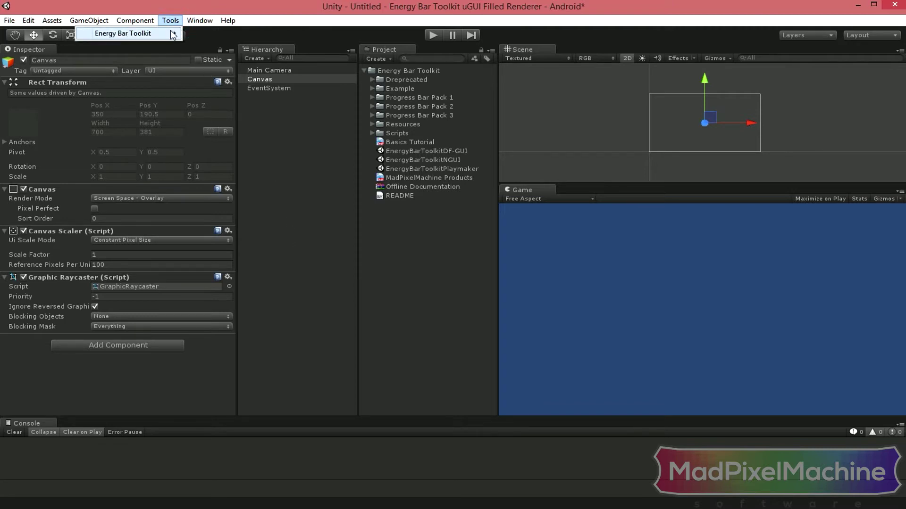
pyautogui.moveTo(168, 31)
pyautogui.moveTo(255, 37)
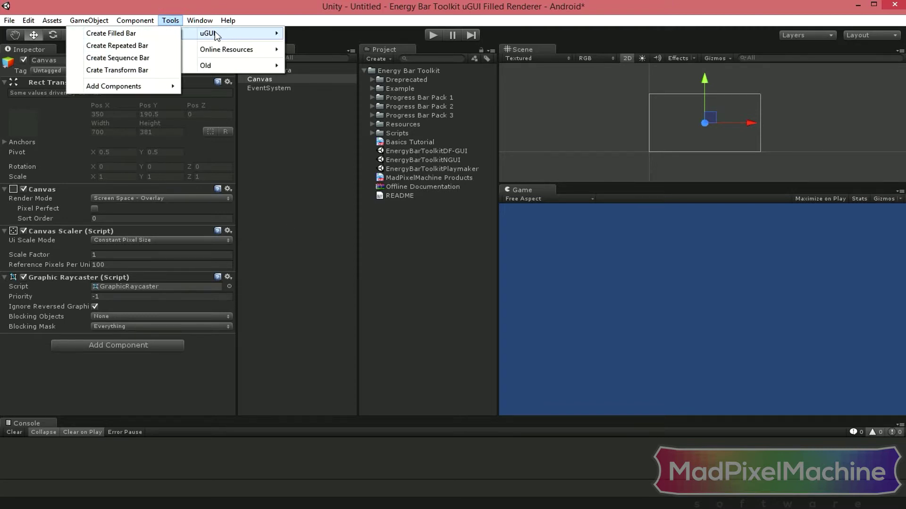
pyautogui.click(158, 34)
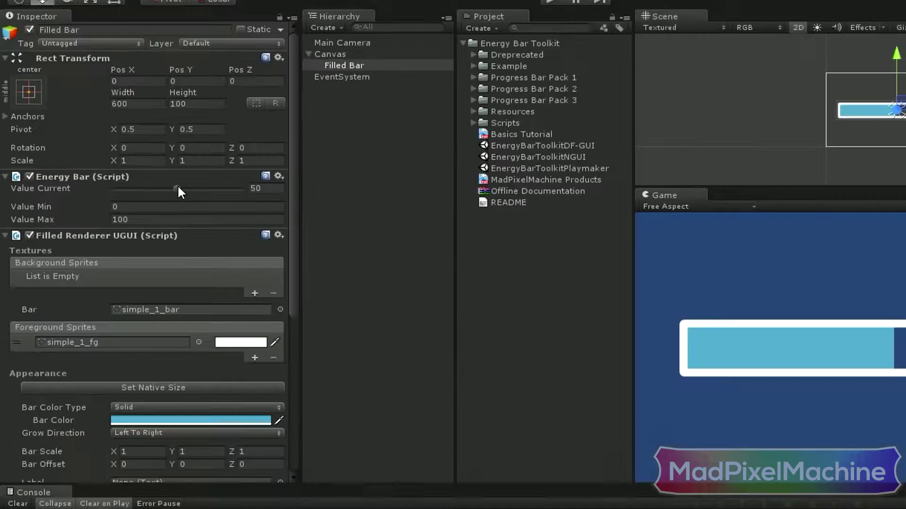
pyautogui.moveTo(554, 229); pyautogui.dragTo(481, 240)
pyautogui.moveTo(121, 188)
pyautogui.mouseDown()
pyautogui.moveTo(169, 189)
pyautogui.moveTo(137, 188)
pyautogui.mouseUp()
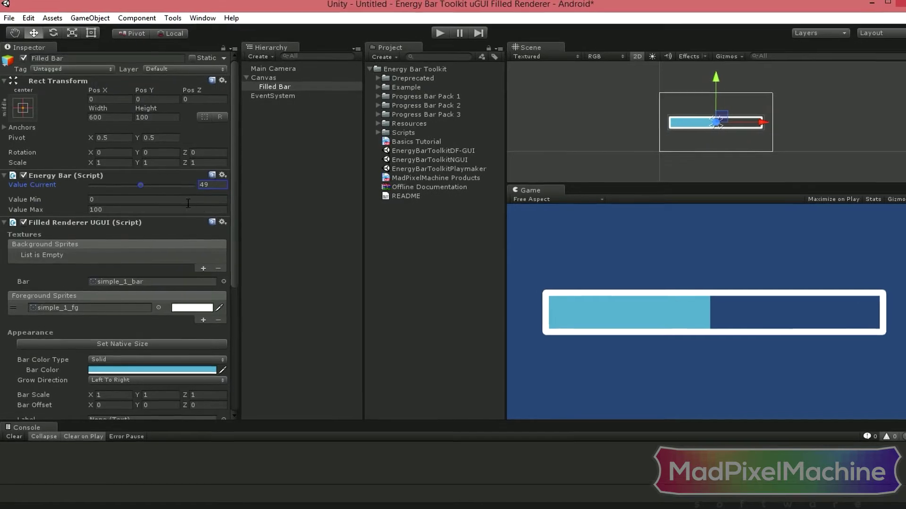
# - Locate the source textures of the Filled Bar's Bar sprite and foreground sprite in the project
pyautogui.moveTo(231, 216)
pyautogui.mouseDown()
pyautogui.moveTo(235, 290)
pyautogui.moveTo(268, 312)
pyautogui.moveTo(274, 337)
pyautogui.mouseUp()
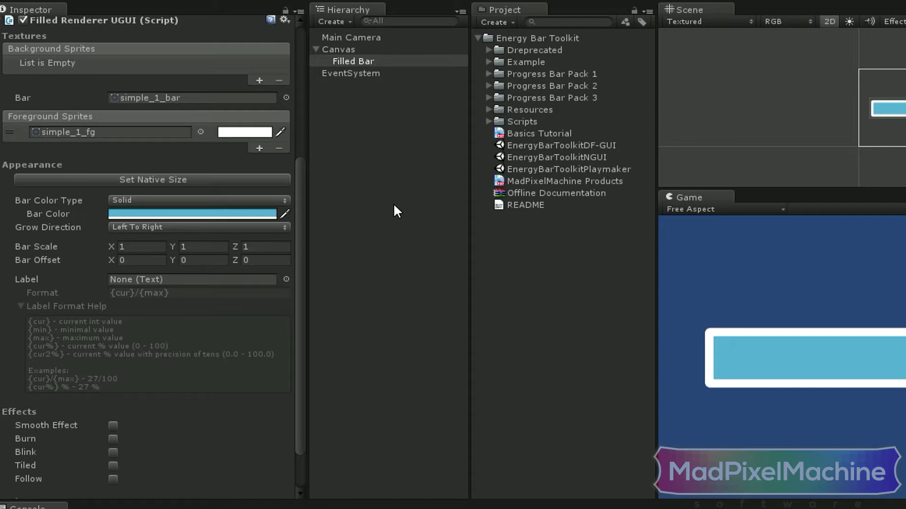
pyautogui.click(193, 95)
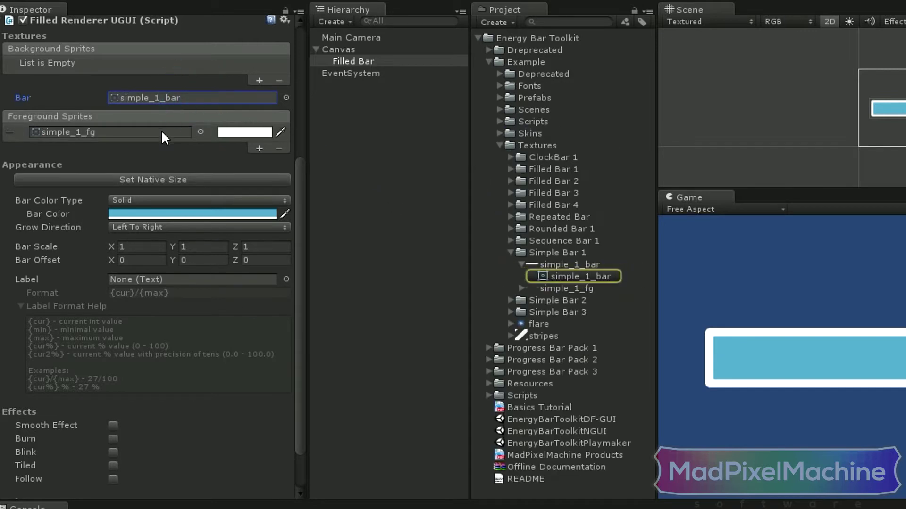
pyautogui.click(162, 133)
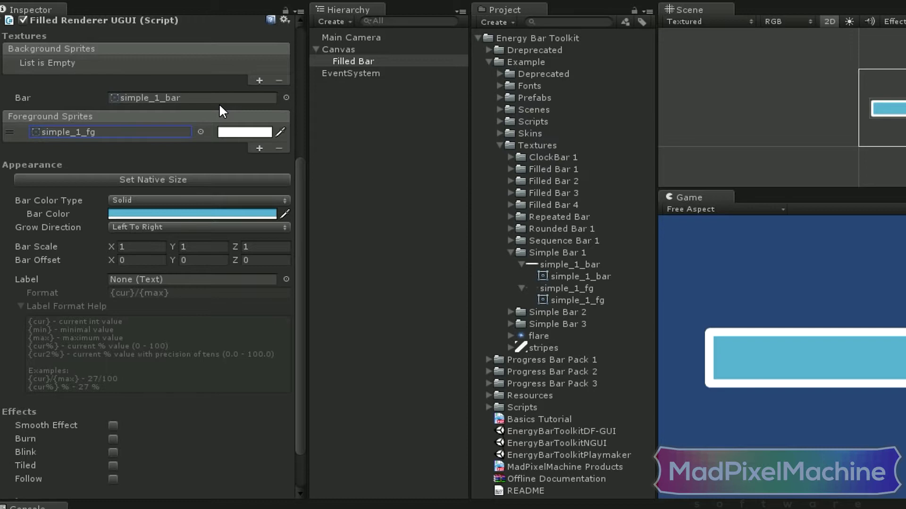
# - Tint the simple_1_fg foreground sprite red, about RGB 202, 88, 88
pyautogui.click(244, 131)
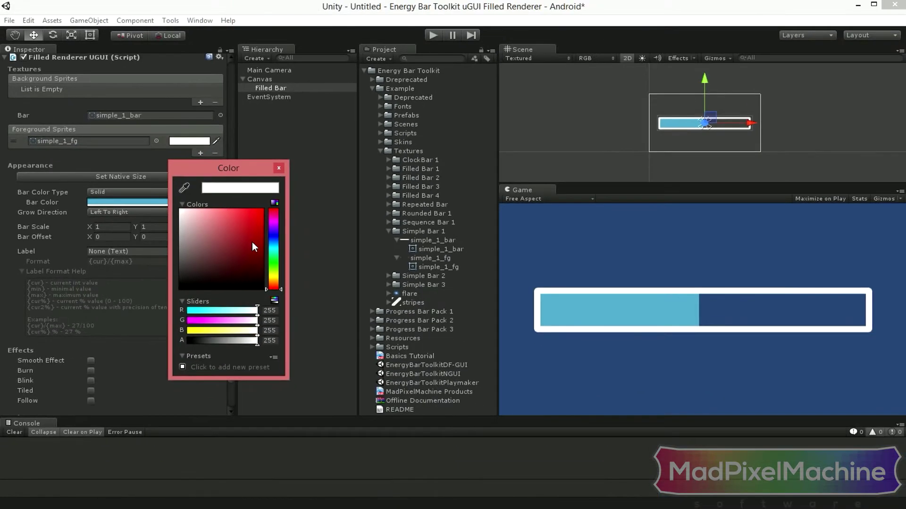
pyautogui.moveTo(267, 246); pyautogui.dragTo(240, 230)
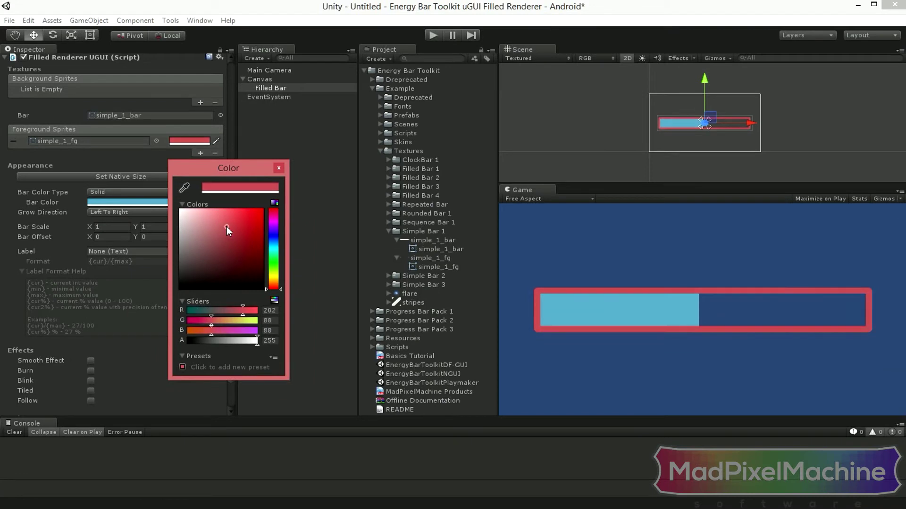
pyautogui.click(278, 169)
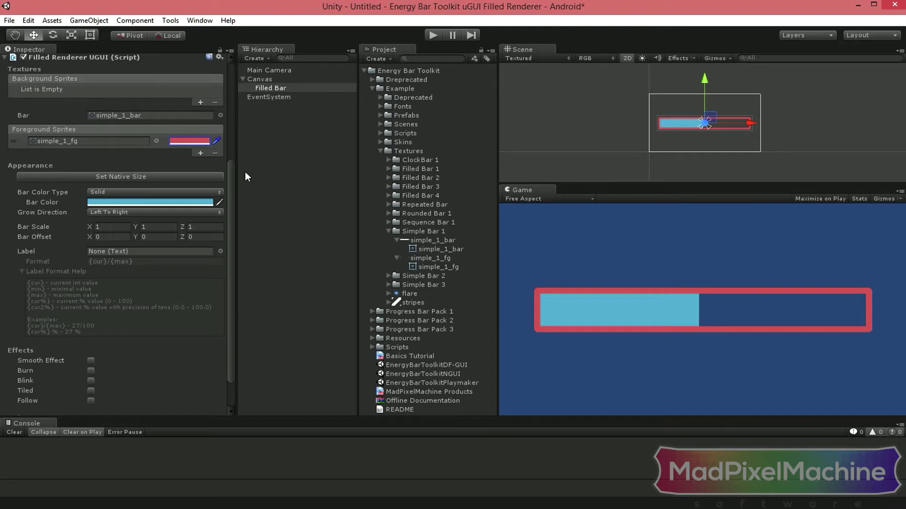
# - Add a second simple_1_fg entry to the foreground sprites, select it and remove it again
pyautogui.click(200, 153)
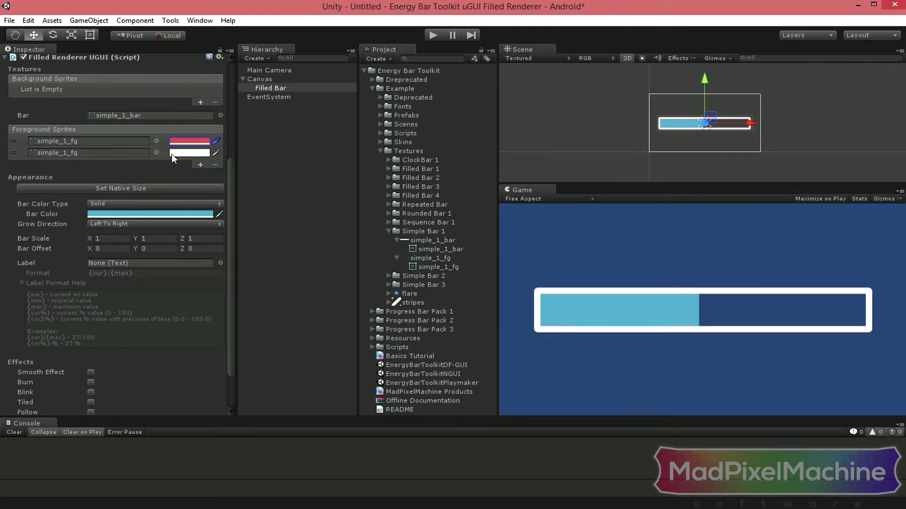
pyautogui.click(124, 154)
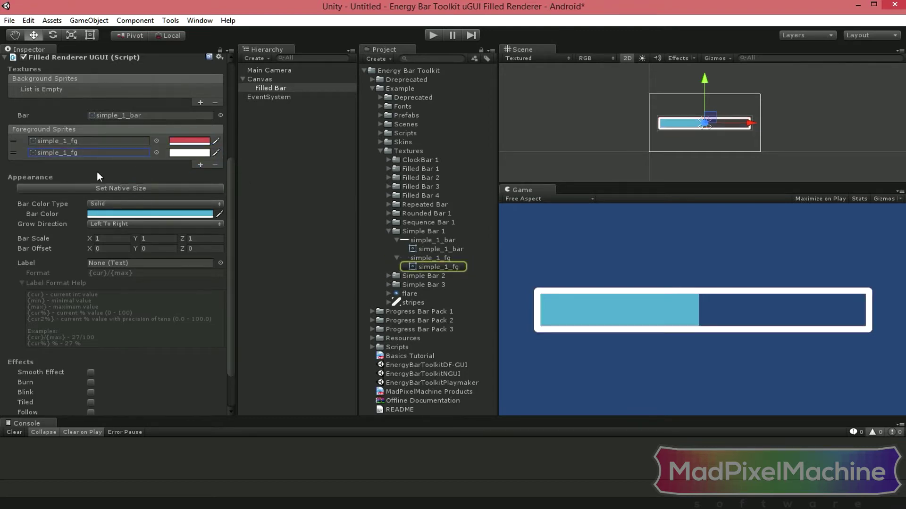
pyautogui.moveTo(15, 152)
pyautogui.mouseDown()
pyautogui.moveTo(15, 142)
pyautogui.moveTo(14, 152)
pyautogui.mouseUp()
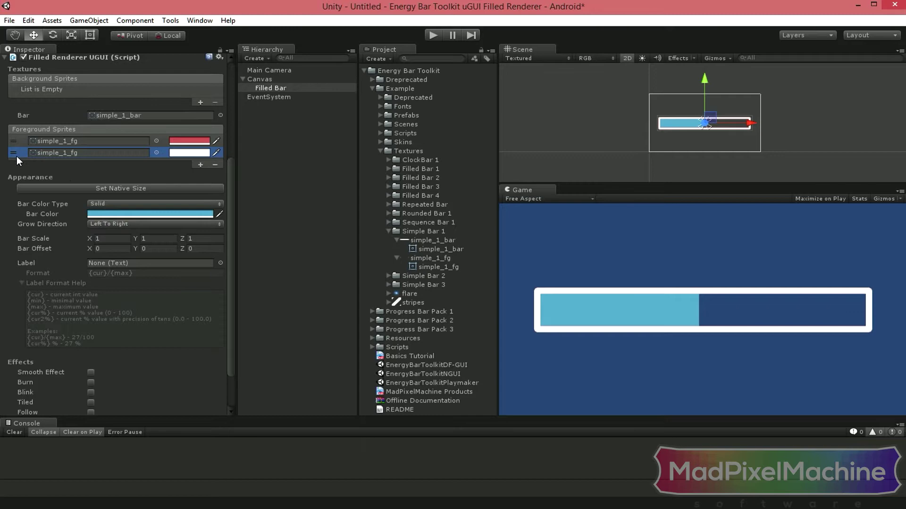
pyautogui.click(215, 165)
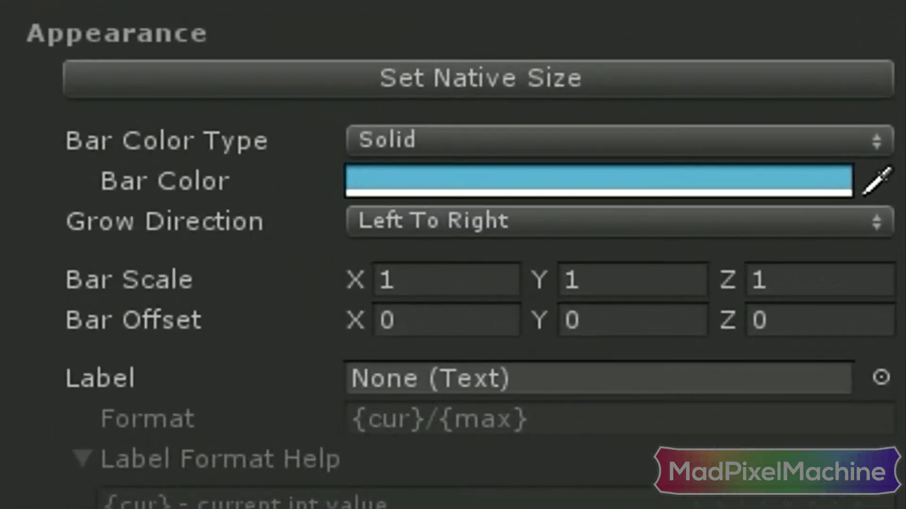
# - Set the bar color type to Gradient and make the gradient's start color red, RGB 255, 0, 0
pyautogui.click(864, 84)
pyautogui.click(851, 136)
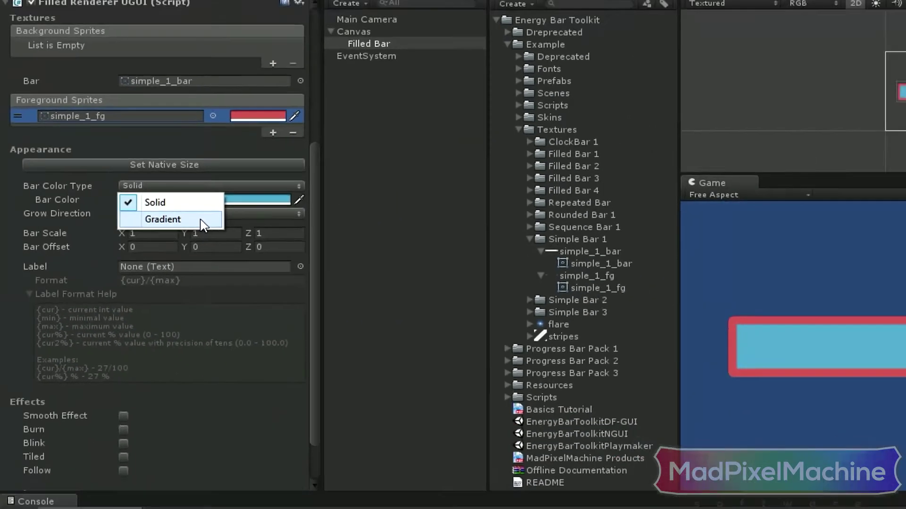
pyautogui.click(596, 243)
pyautogui.click(656, 184)
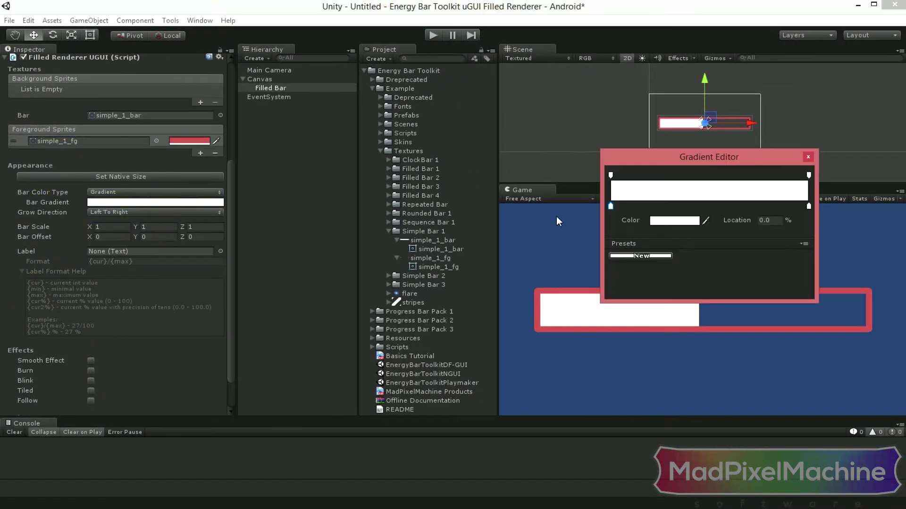
pyautogui.click(675, 220)
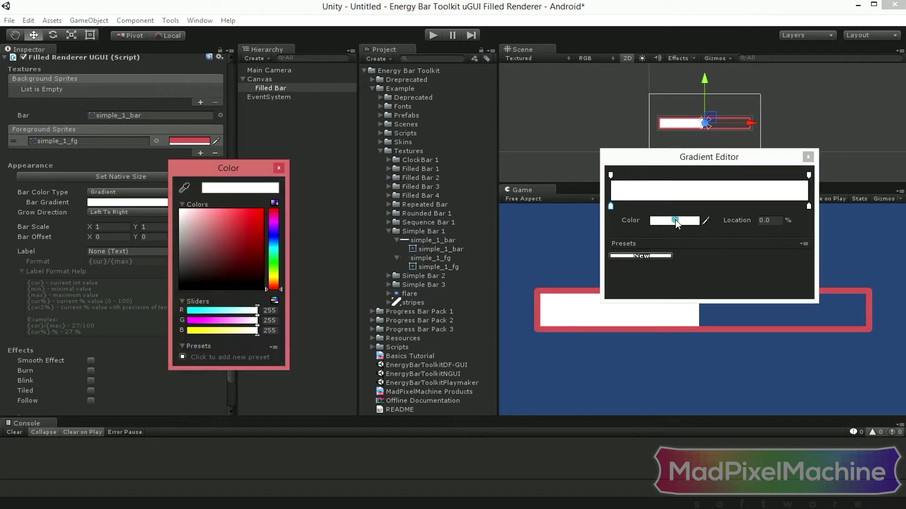
pyautogui.click(261, 211)
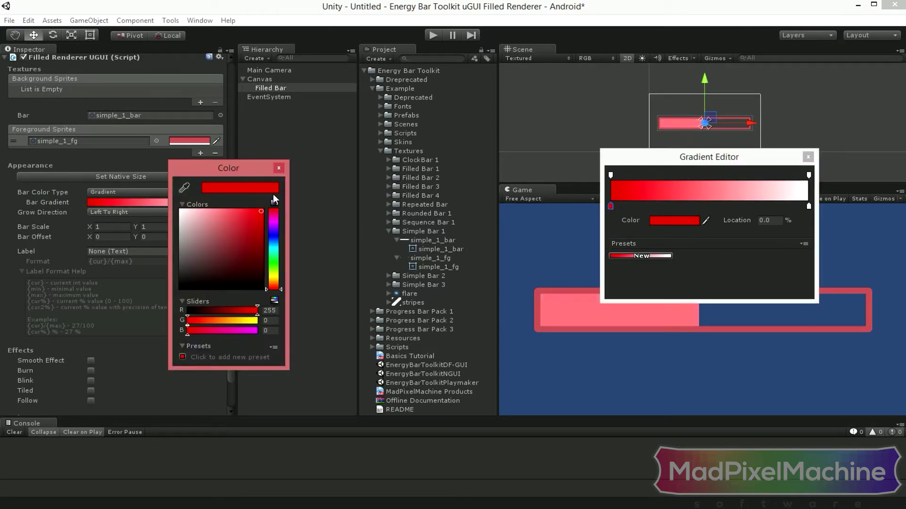
pyautogui.click(279, 169)
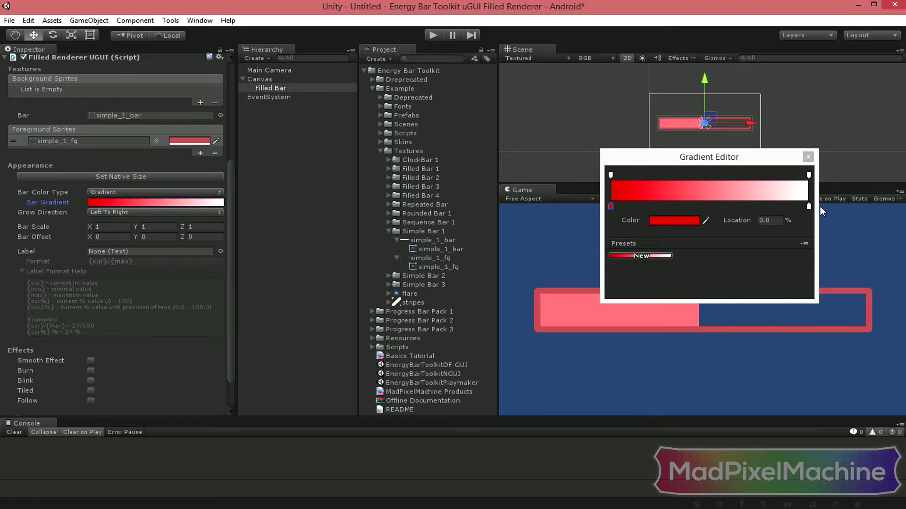
# - Set the gradient's end color at 100% to bright green, about RGB 0, 255, 12
pyautogui.click(808, 207)
pyautogui.click(686, 220)
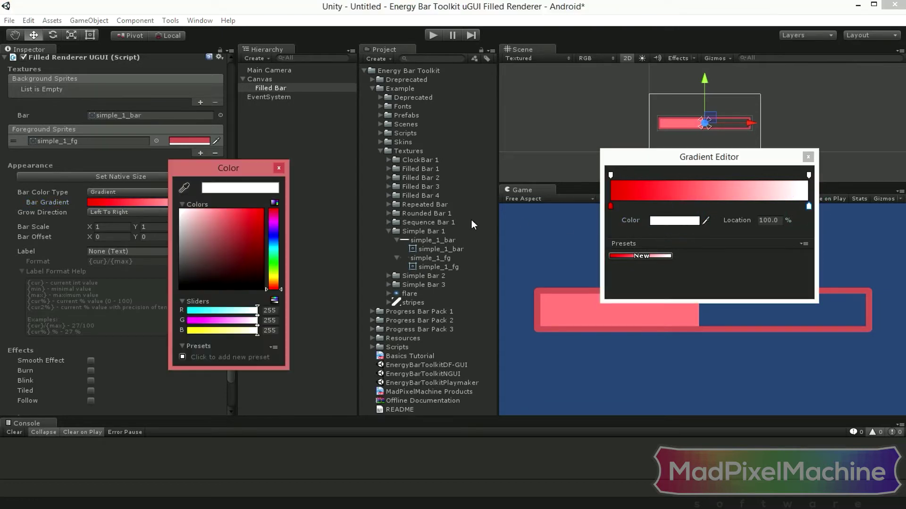
pyautogui.click(275, 260)
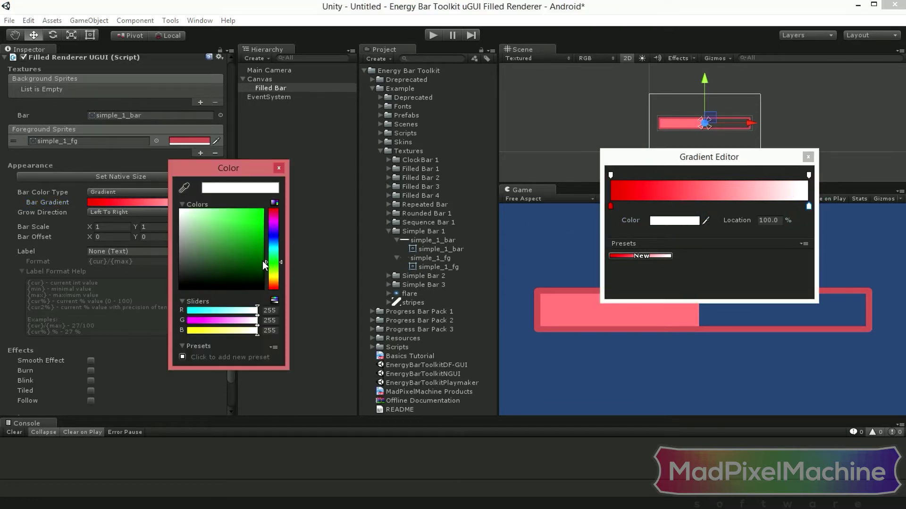
pyautogui.moveTo(260, 231); pyautogui.dragTo(273, 197)
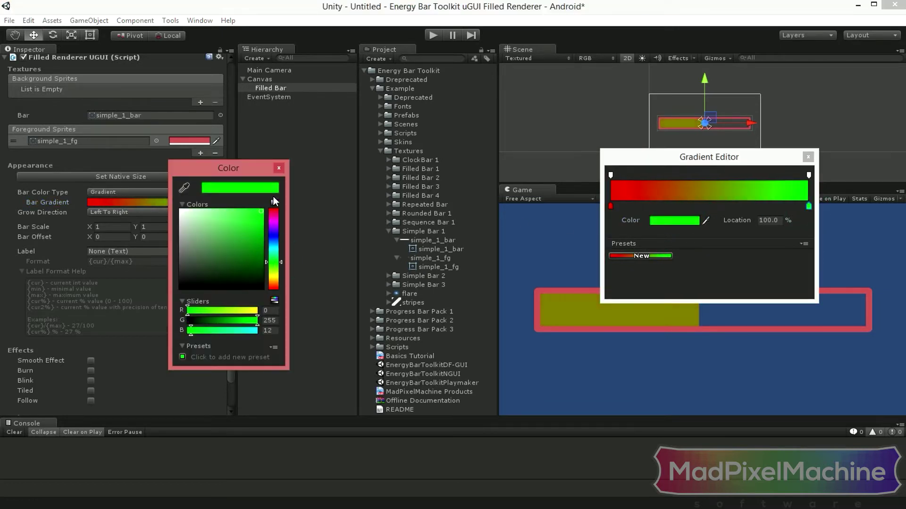
pyautogui.click(278, 168)
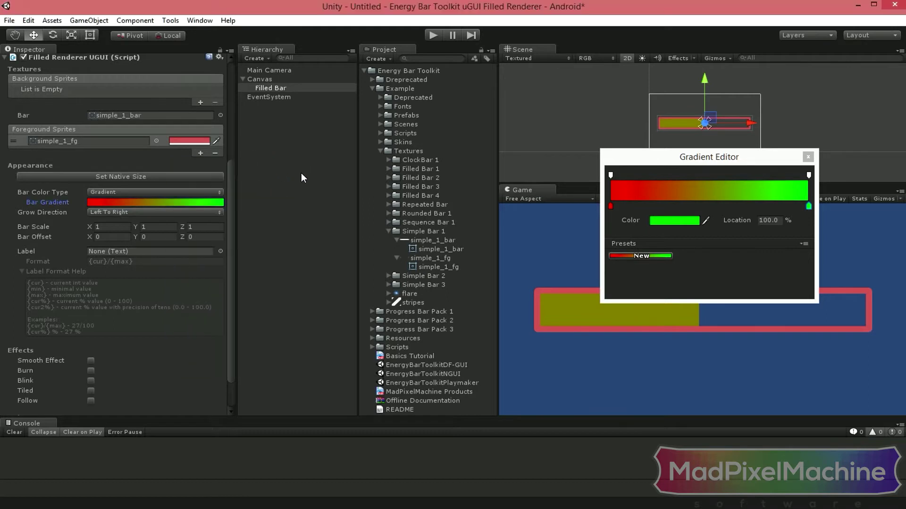
# - Add a middle color key at 50% to the bar gradient and color it yellow, about RGB 255, 240, 13
pyautogui.click(707, 206)
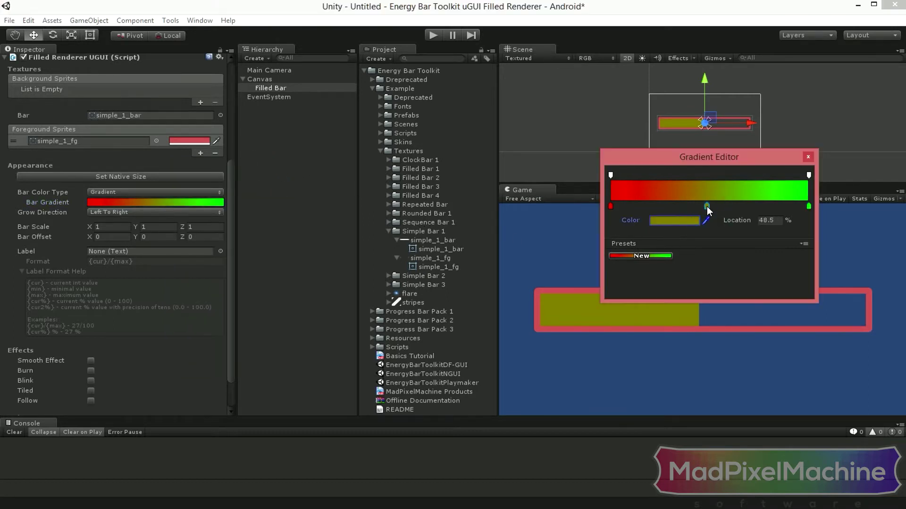
pyautogui.click(775, 220)
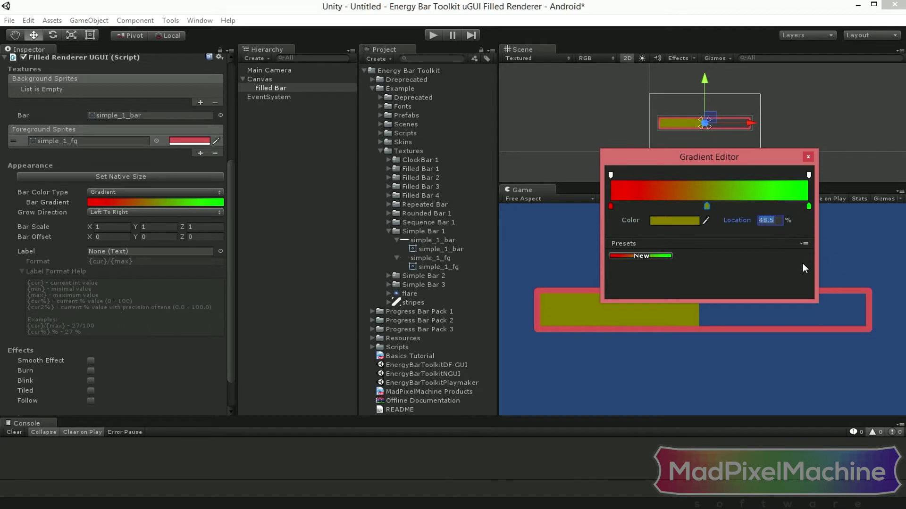
pyautogui.write('50')
pyautogui.press('Return')
pyautogui.click(682, 222)
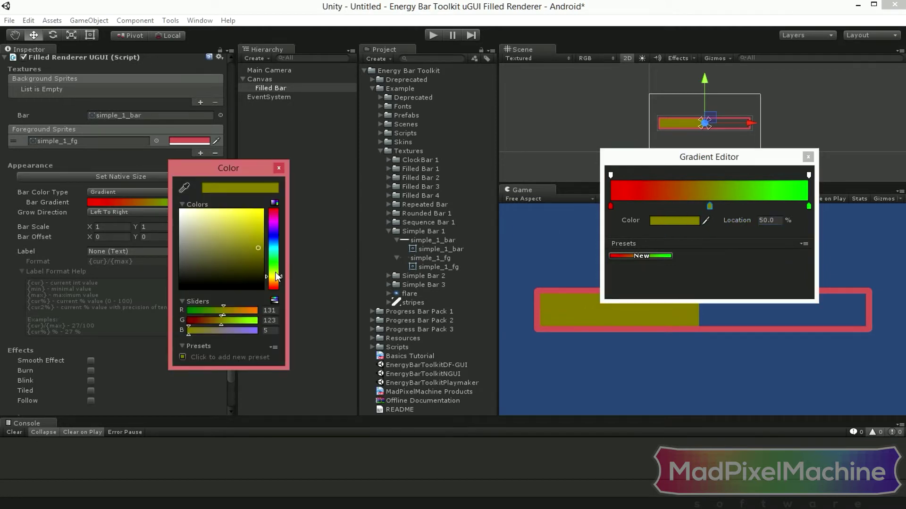
pyautogui.moveTo(264, 262); pyautogui.dragTo(260, 203)
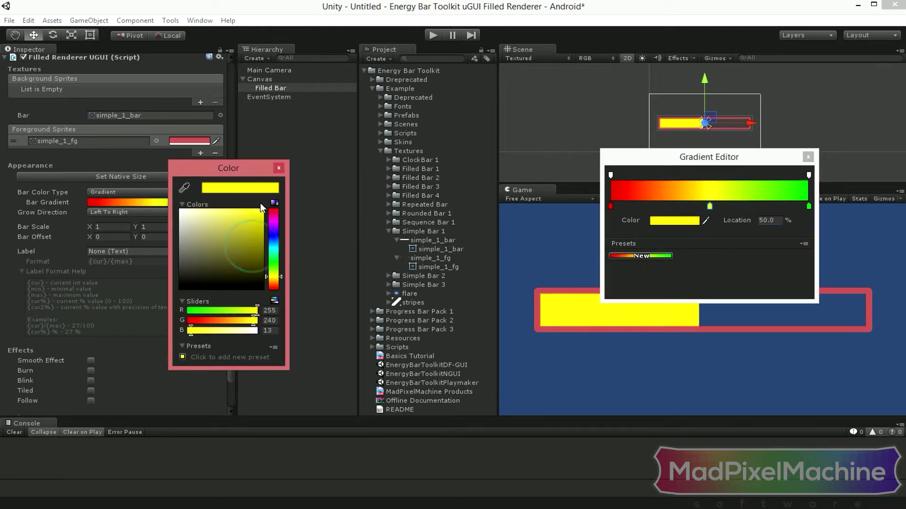
pyautogui.click(278, 168)
pyautogui.click(808, 157)
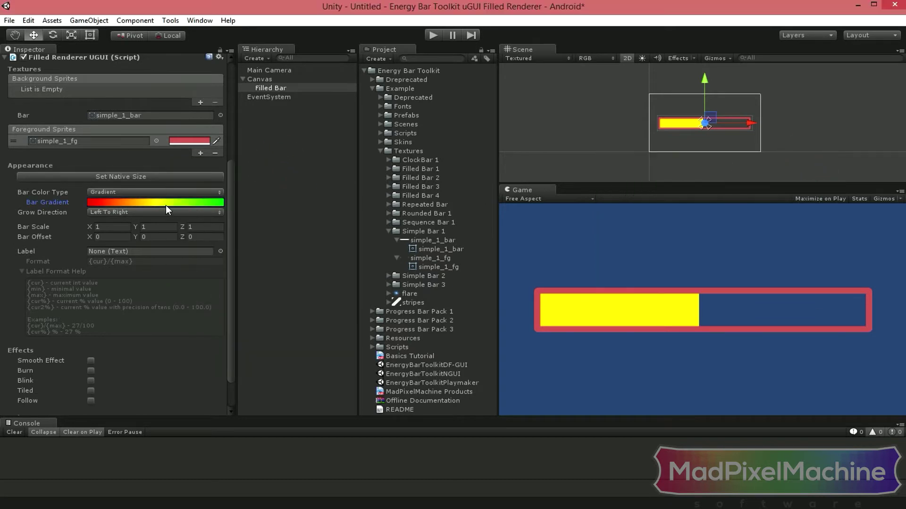
# - Adjust the Filled Bar's Value Current to about 52 and set its grow direction to Radial CW
pyautogui.scroll(5, 165, 205)
pyautogui.moveTo(139, 184)
pyautogui.mouseDown()
pyautogui.moveTo(96, 188)
pyautogui.moveTo(192, 186)
pyautogui.moveTo(106, 194)
pyautogui.moveTo(143, 194)
pyautogui.mouseUp()
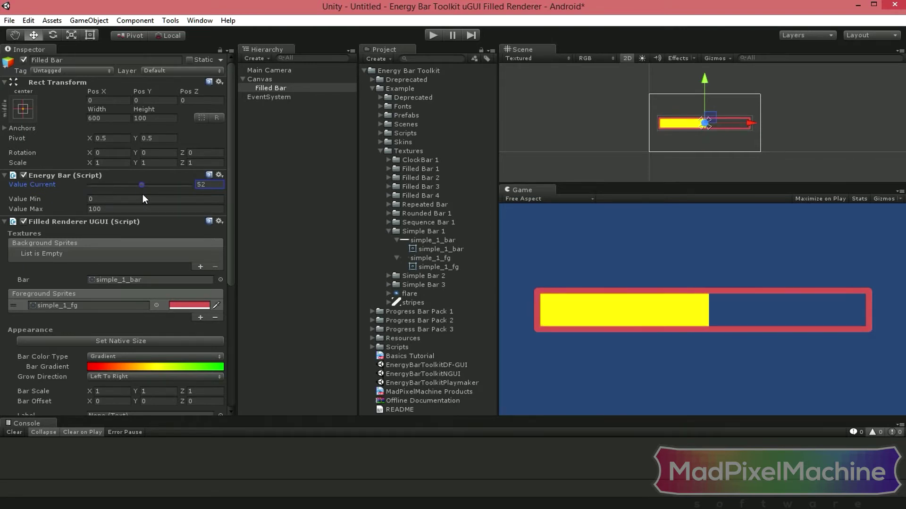
pyautogui.scroll(-4, 199, 230)
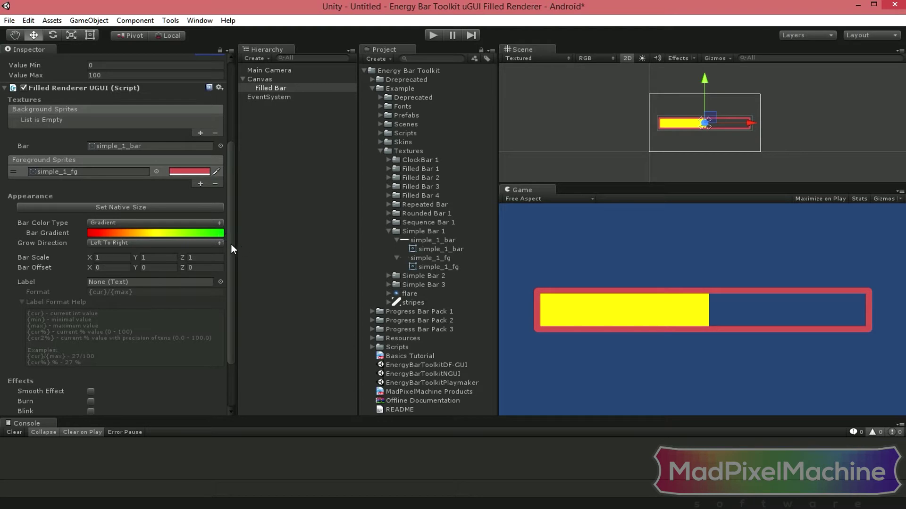
pyautogui.click(217, 244)
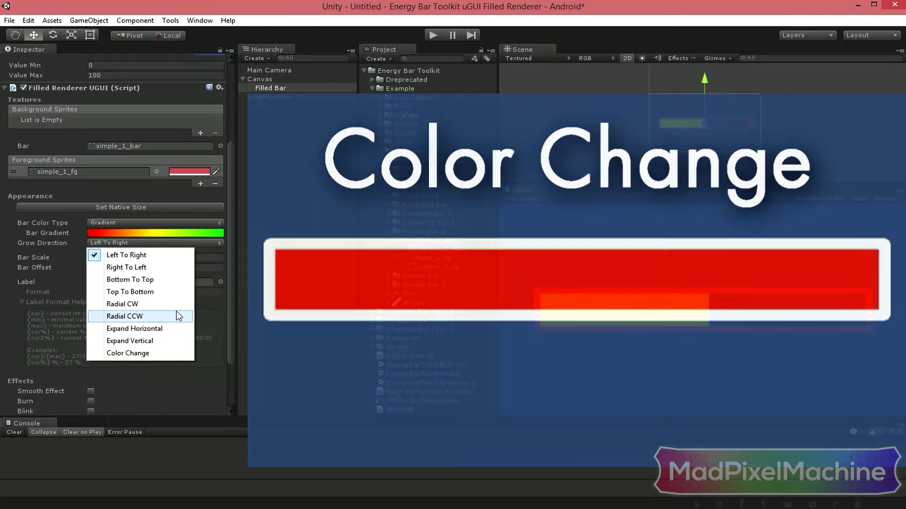
pyautogui.click(177, 304)
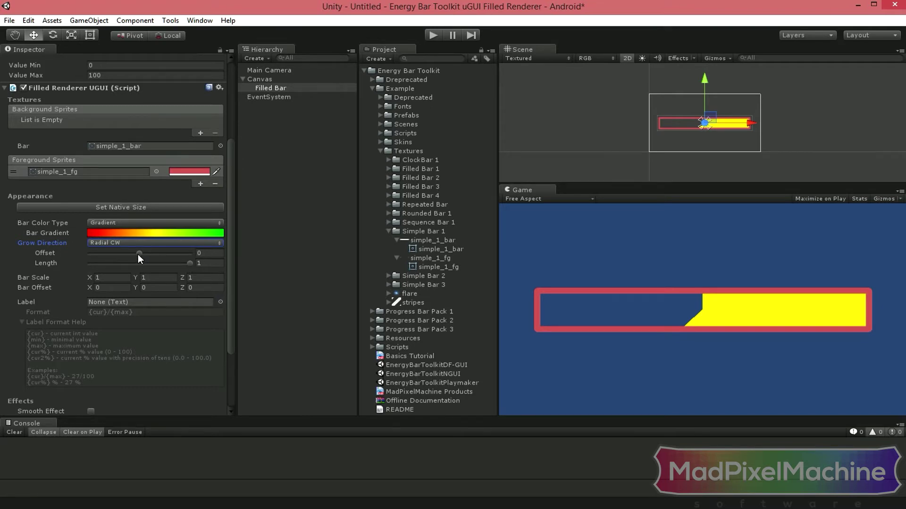
# - Set the radial bar's Offset to 1, try shorter Length values, and set the Length to 1
pyautogui.moveTo(139, 254); pyautogui.dragTo(237, 243)
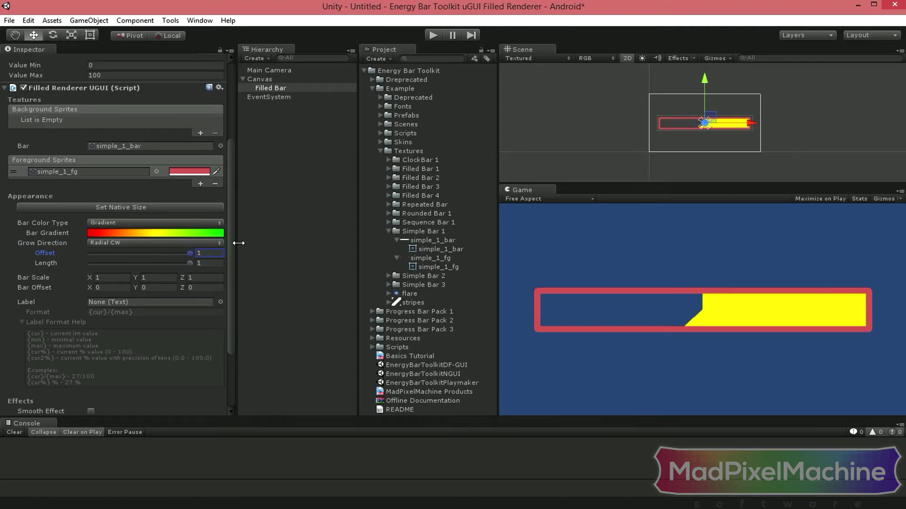
pyautogui.moveTo(189, 264); pyautogui.dragTo(158, 269)
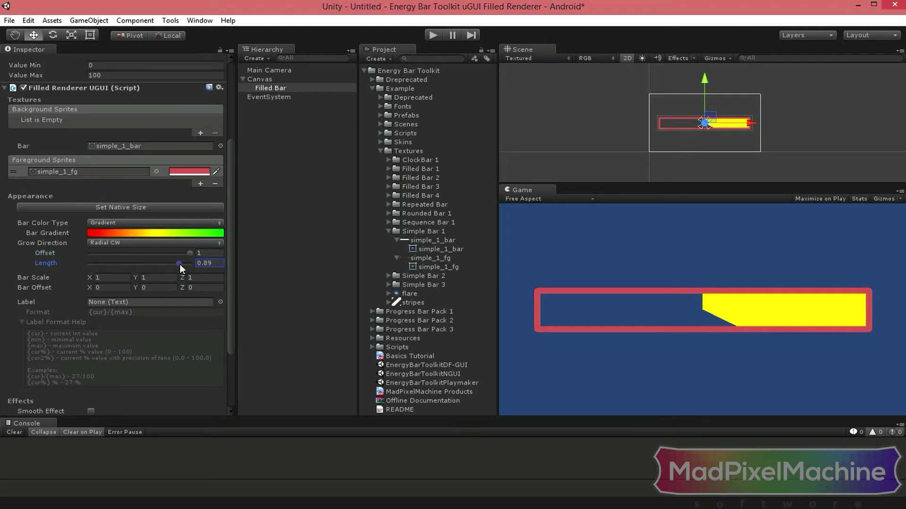
pyautogui.moveTo(179, 264); pyautogui.dragTo(182, 264)
pyautogui.write('1')
# - Set the Filled Bar's grow direction to Radial CCW and raise Value Current to 100
pyautogui.click(173, 242)
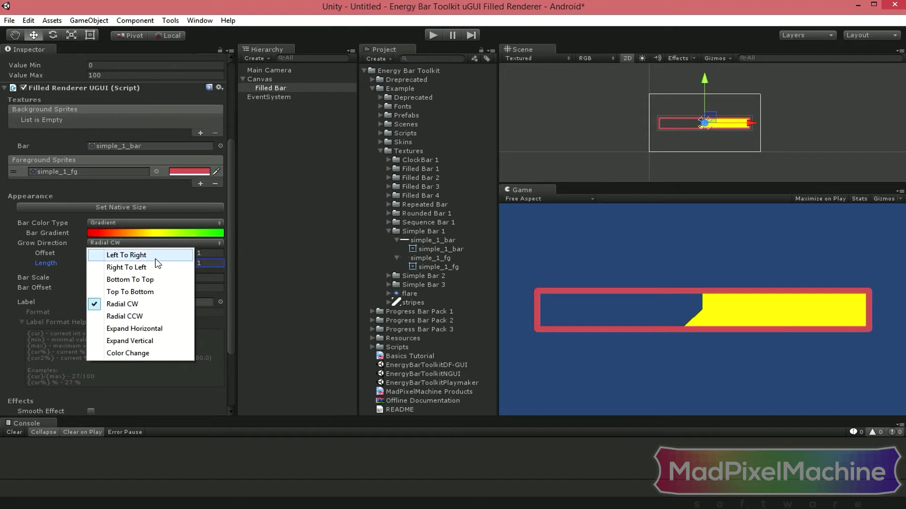
pyautogui.click(144, 314)
pyautogui.scroll(5, 157, 184)
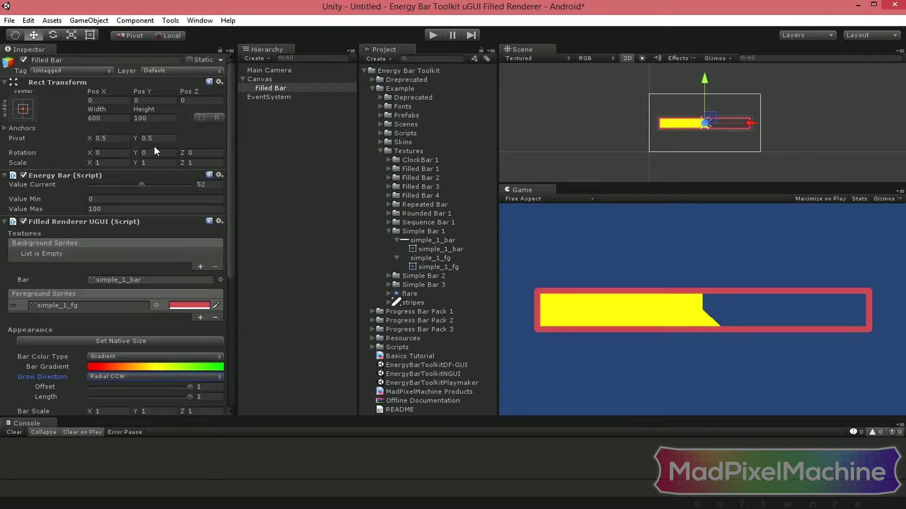
pyautogui.moveTo(140, 186); pyautogui.dragTo(191, 193)
pyautogui.scroll(-3, 172, 281)
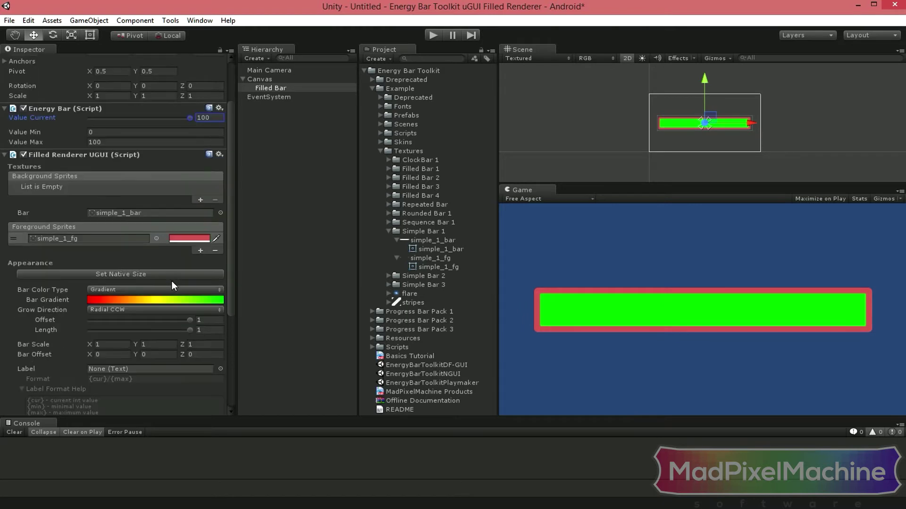
# - Try the Color Change grow direction on the Filled Bar while varying Value Current
pyautogui.click(156, 311)
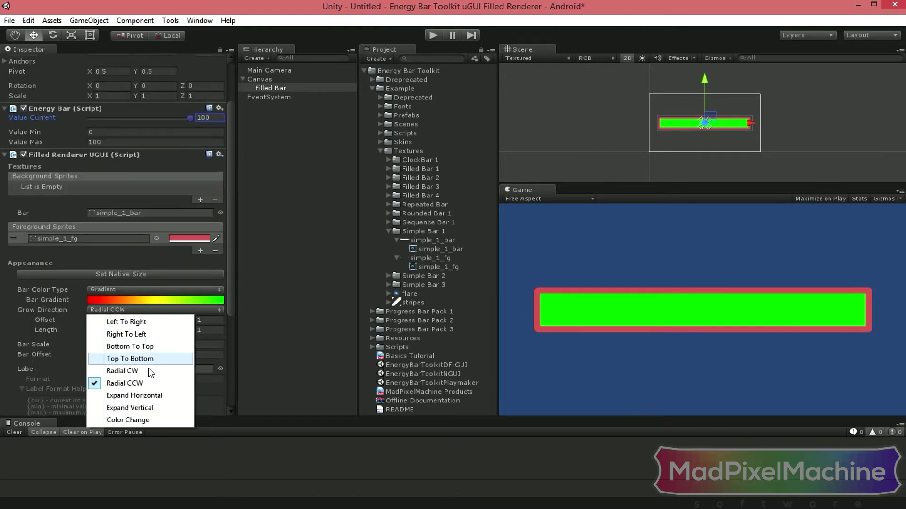
pyautogui.click(141, 419)
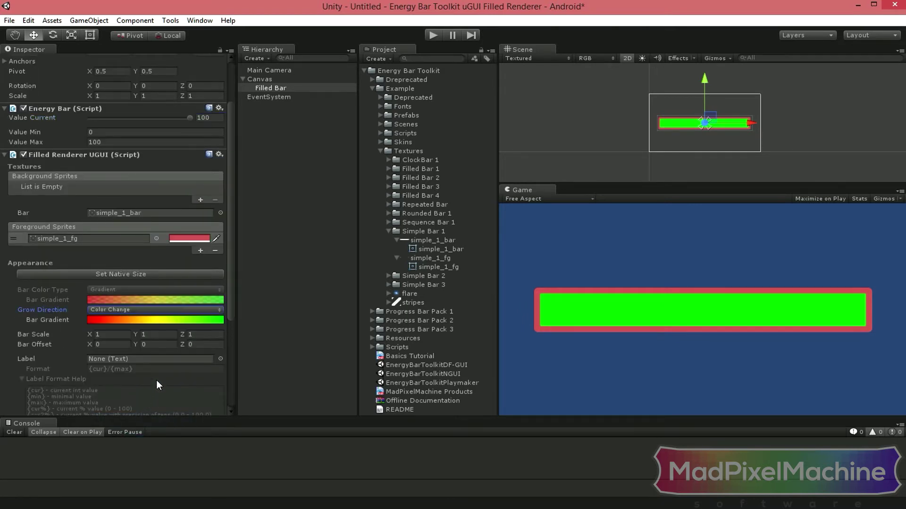
pyautogui.scroll(3, 158, 196)
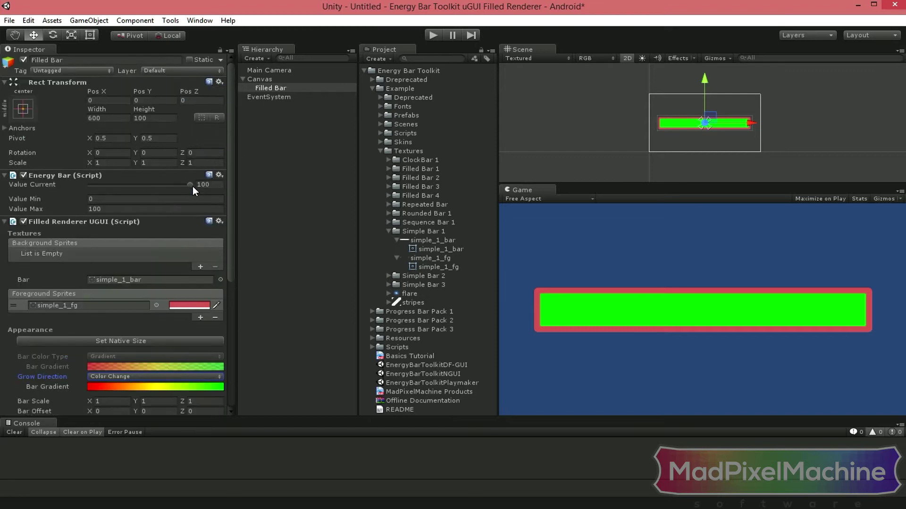
pyautogui.moveTo(191, 186)
pyautogui.mouseDown()
pyautogui.moveTo(91, 193)
pyautogui.moveTo(200, 186)
pyautogui.moveTo(81, 196)
pyautogui.moveTo(208, 185)
pyautogui.mouseUp()
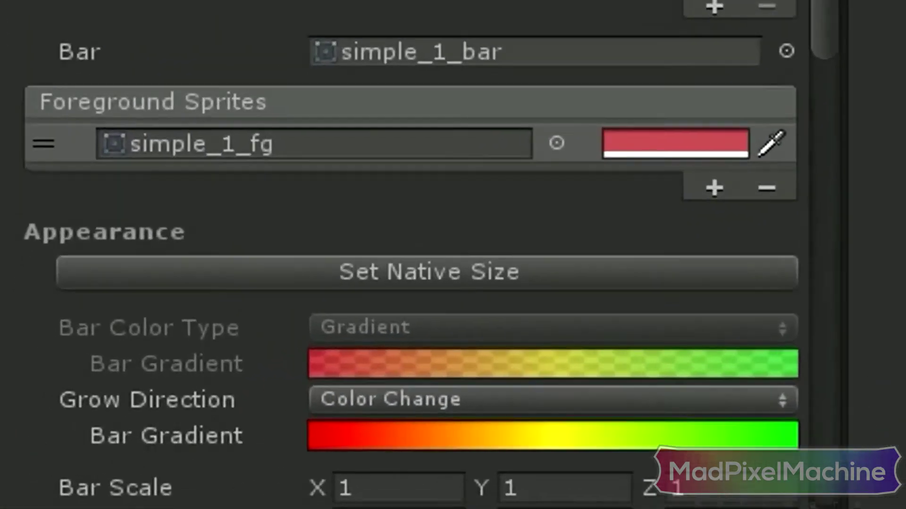
# - Set the grow direction to Left To Right and review the Bar Scale, Bar Offset and Label settings
pyautogui.click(547, 395)
pyautogui.click(522, 440)
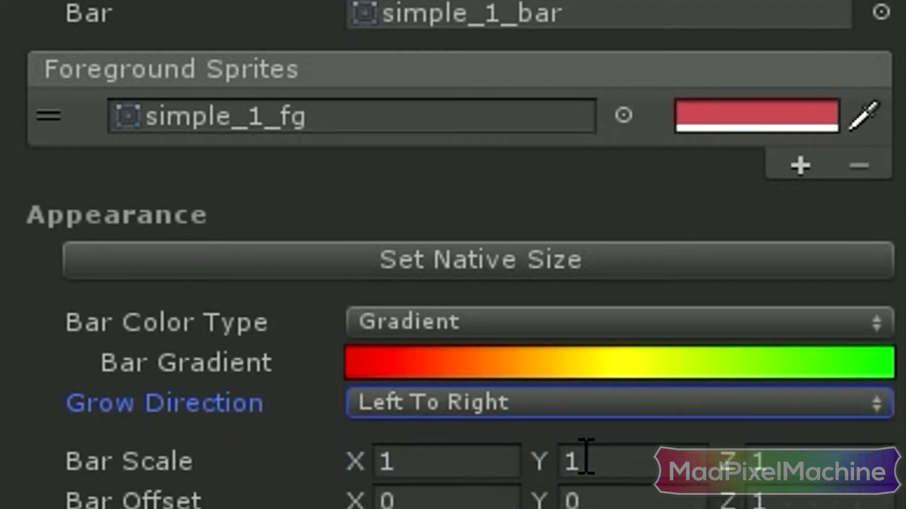
pyautogui.click(151, 461)
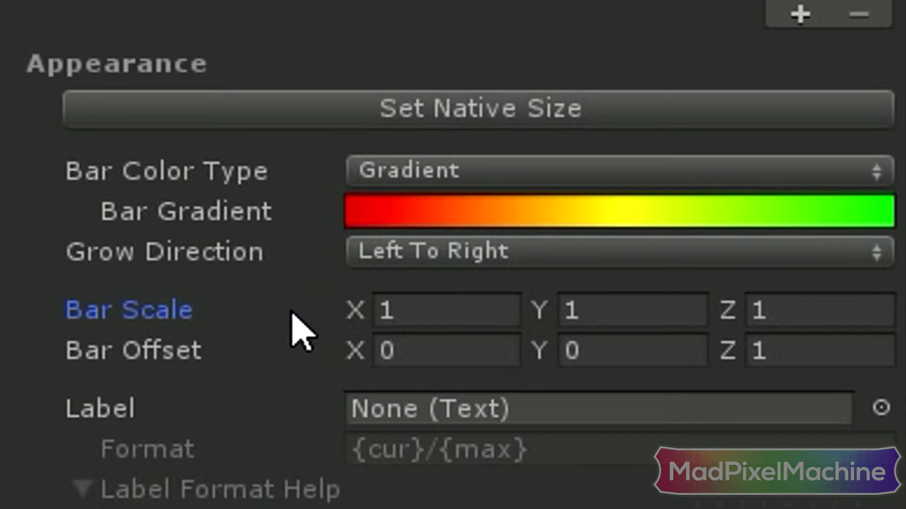
pyautogui.click(202, 357)
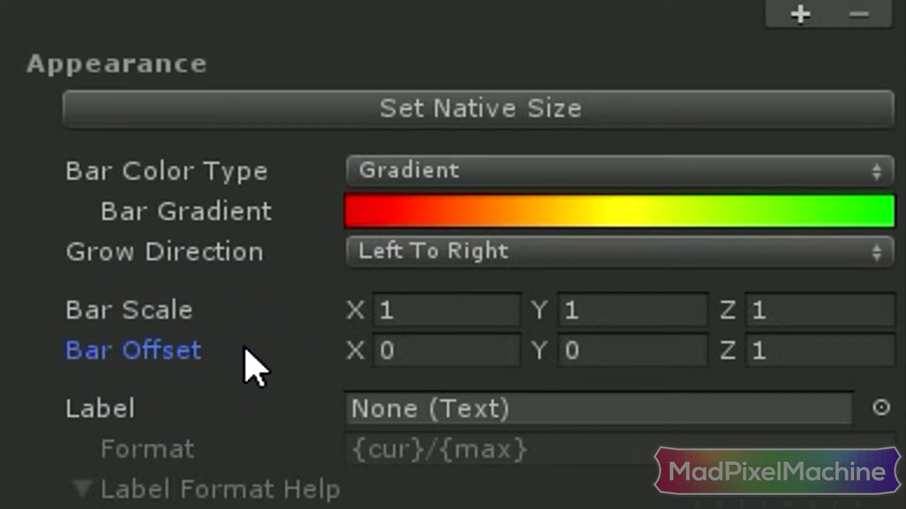
pyautogui.click(116, 411)
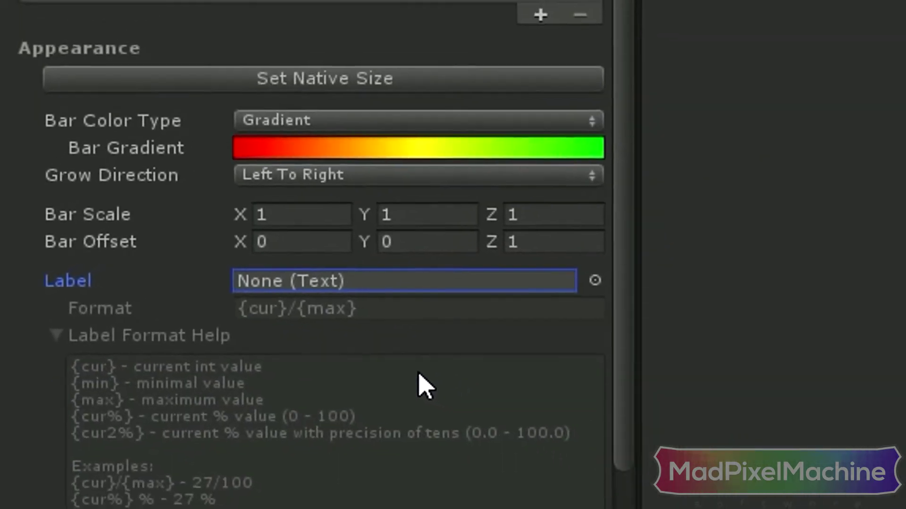
pyautogui.scroll(-5, 377, 373)
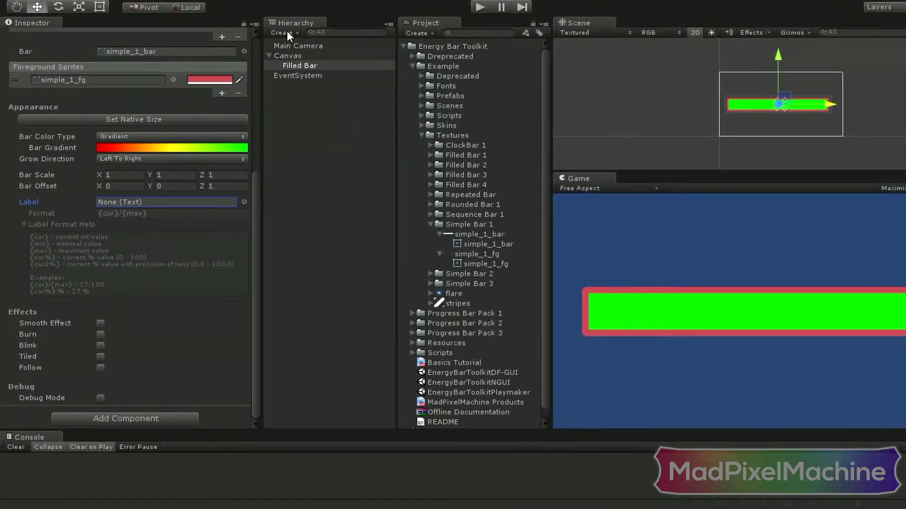
# - Create a new UI Text object in the Canvas to serve as the bar's label
pyautogui.click(316, 0)
pyautogui.moveTo(283, 134)
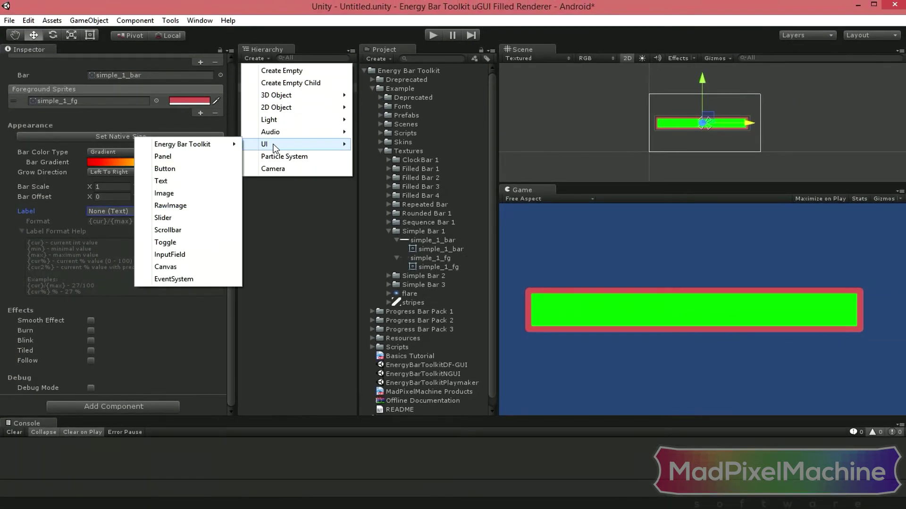
pyautogui.click(179, 181)
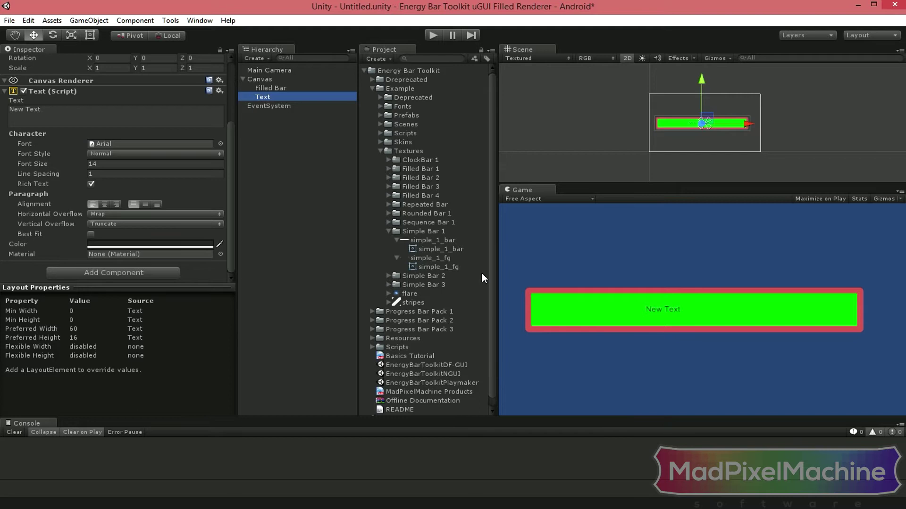
# - Set the Text object's font size to 24 and center its alignment horizontally
pyautogui.click(170, 164)
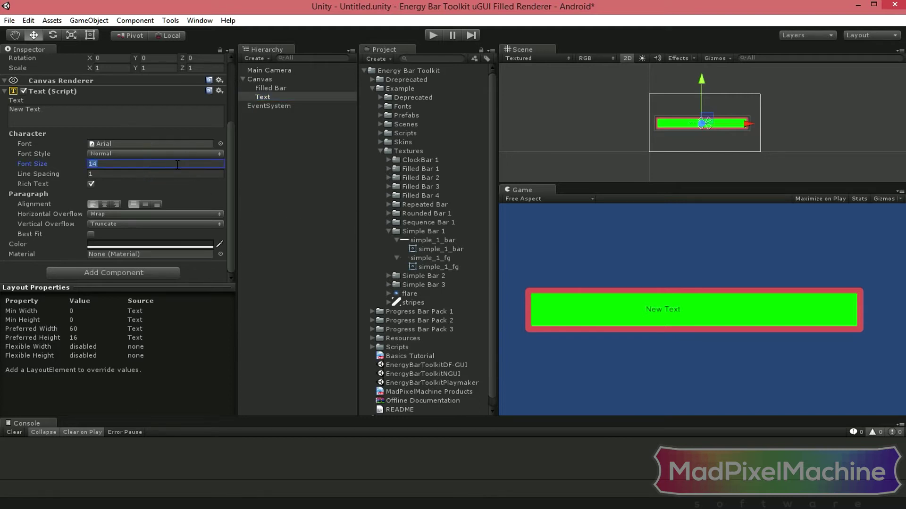
pyautogui.write('24')
pyautogui.click(103, 204)
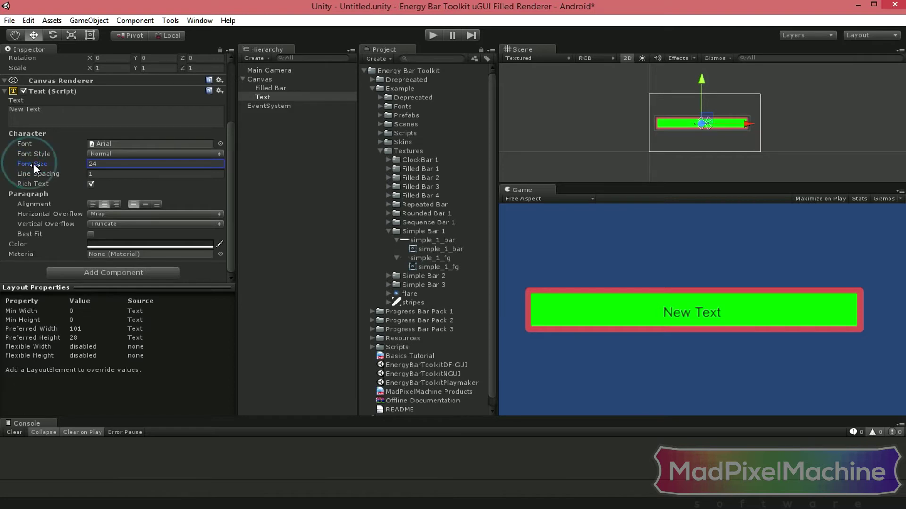
pyautogui.moveTo(35, 164); pyautogui.dragTo(37, 165)
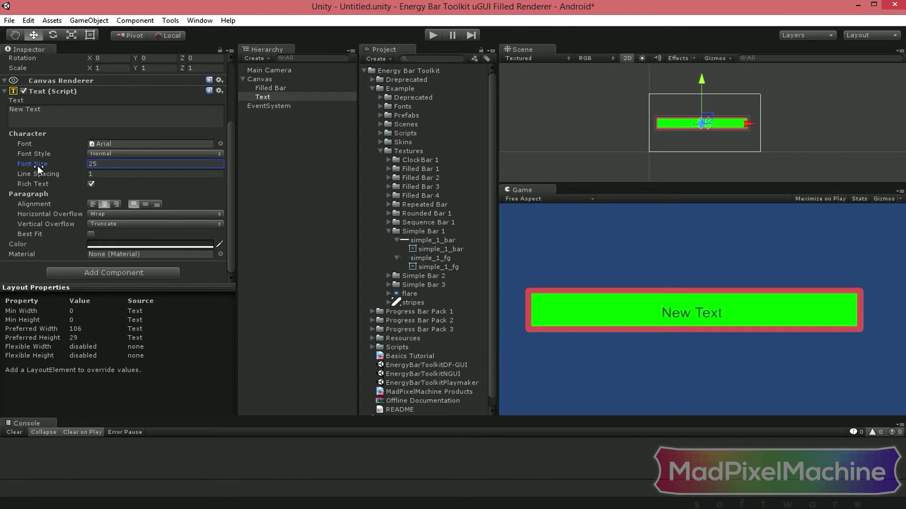
pyautogui.click(105, 164)
pyautogui.write('24')
# - Assign the Text object as the Label of the Filled Bar's renderer
pyautogui.click(273, 89)
pyautogui.moveTo(268, 97); pyautogui.dragTo(152, 318)
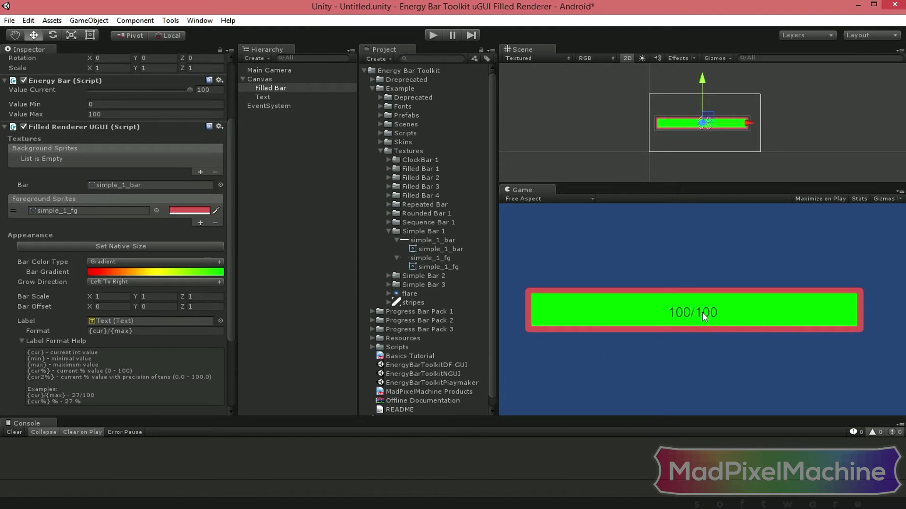
# - Make Text a child of Filled Bar and shift the bar horizontally to about Pos X -4
pyautogui.click(262, 97)
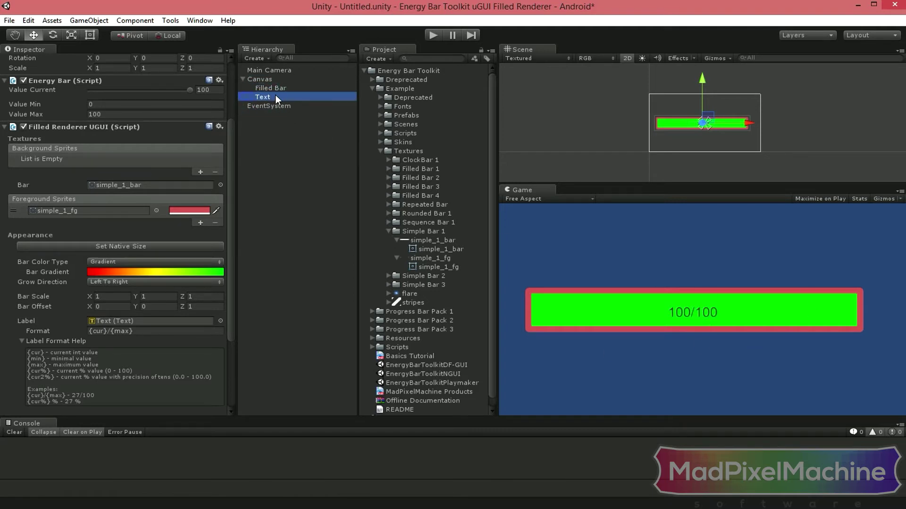
pyautogui.click(276, 87)
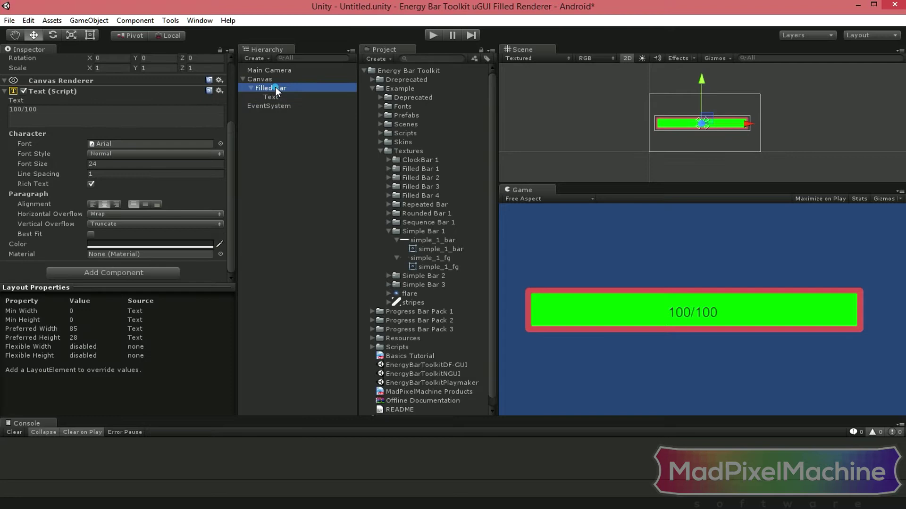
pyautogui.moveTo(747, 126); pyautogui.dragTo(750, 123)
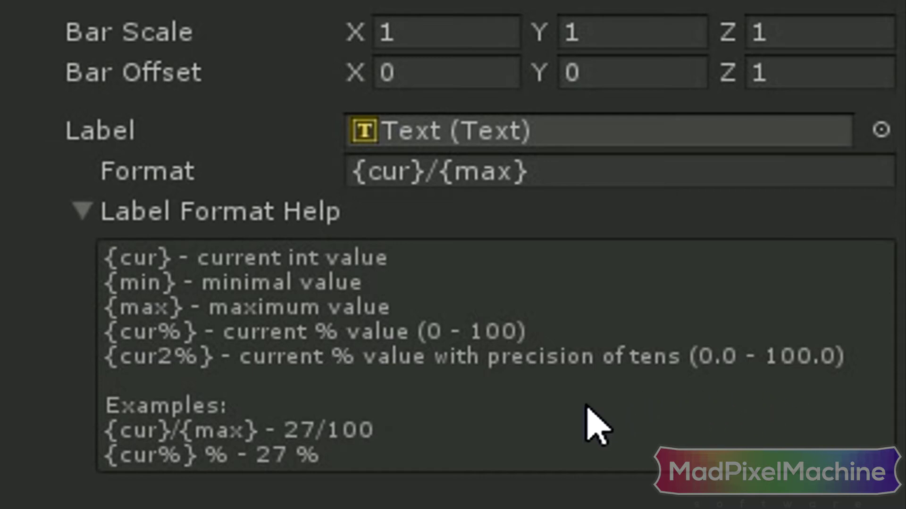
# - Change the Filled Bar's label format to {cur%} % so it shows a percentage
pyautogui.click(156, 458)
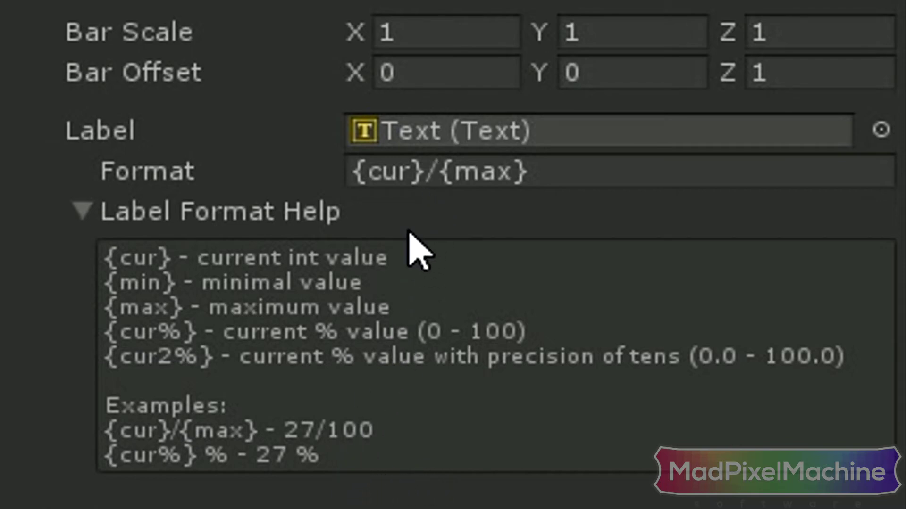
pyautogui.doubleClick(409, 170)
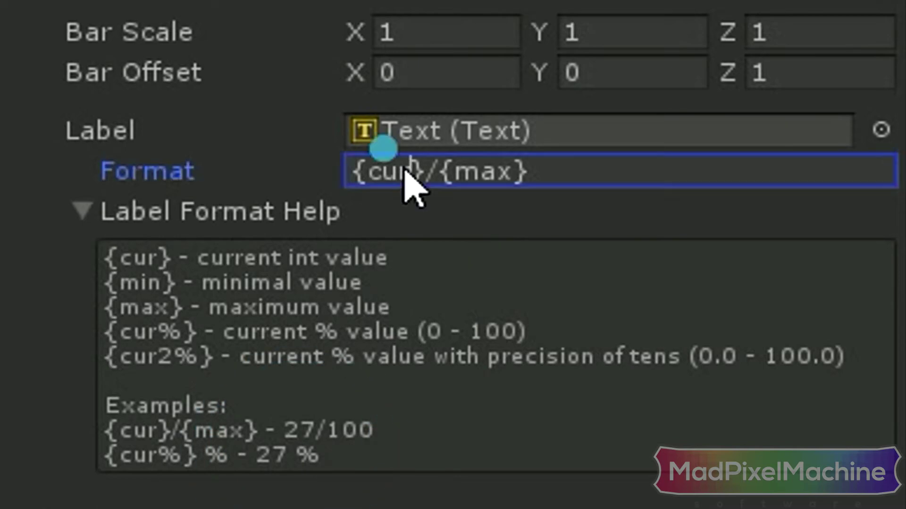
pyautogui.press('Left')
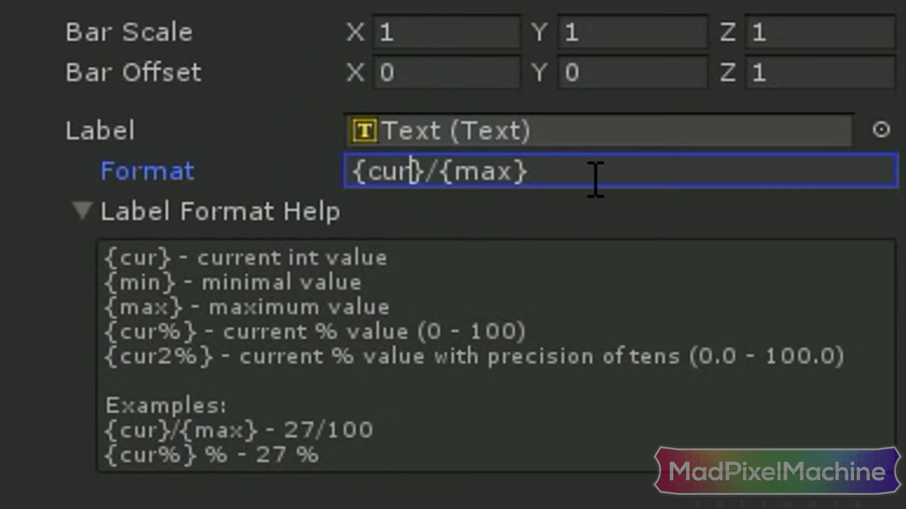
pyautogui.write('%')
pyautogui.press('Right')
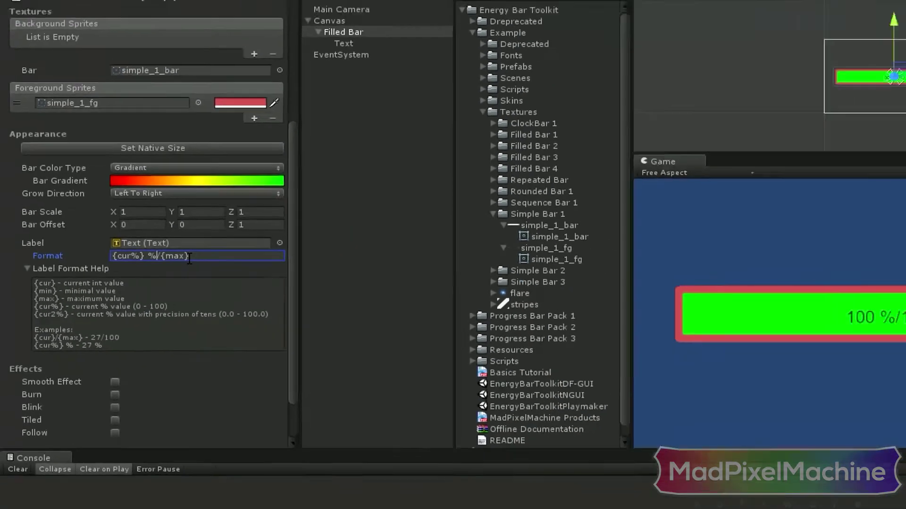
pyautogui.write('%')
pyautogui.press('Delete')
pyautogui.press('Delete')
pyautogui.press('Delete')
pyautogui.press('Delete')
pyautogui.press('Delete')
pyautogui.press('Delete')
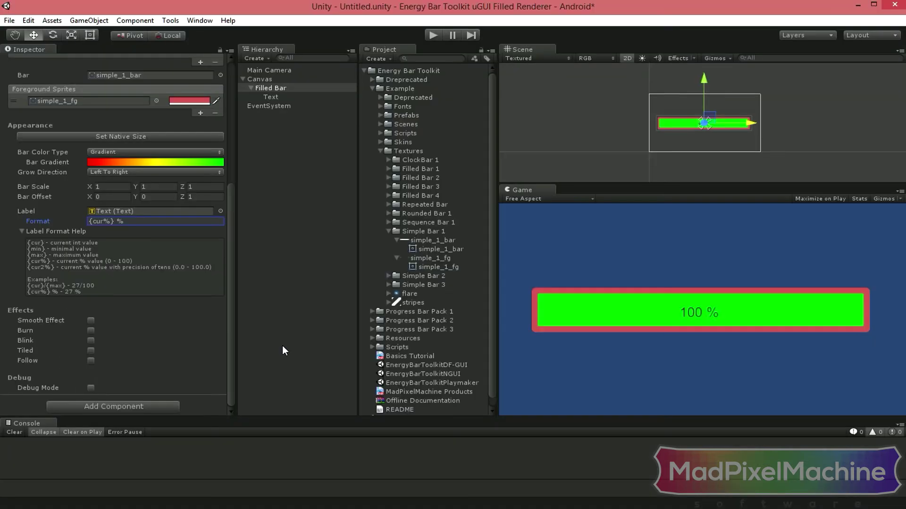
# - Enable the Smooth Effect and test it in Play mode by dropping Value Current to 0, and stop playing
pyautogui.click(360, 204)
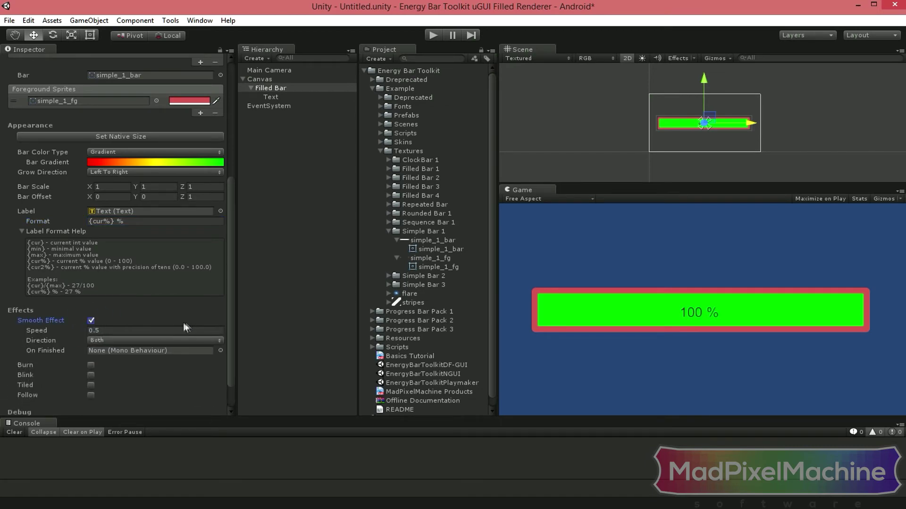
pyautogui.scroll(5, 220, 322)
pyautogui.click(433, 35)
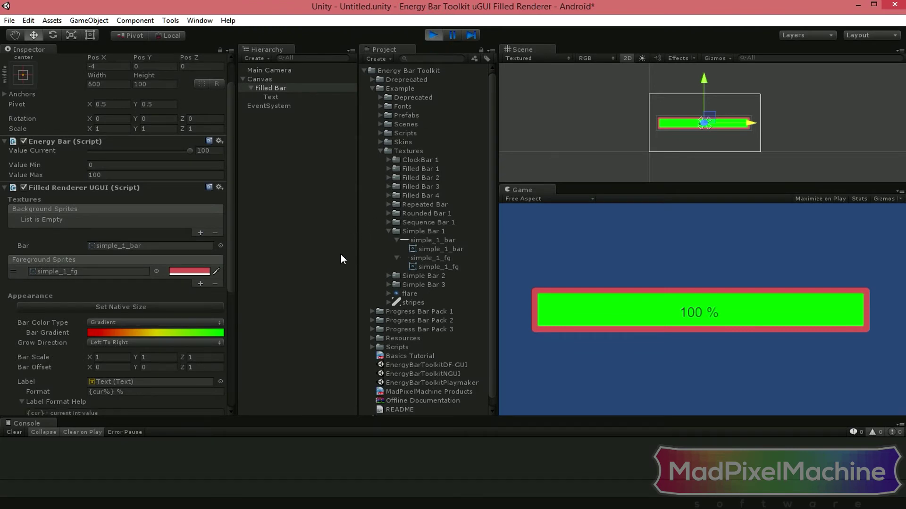
pyautogui.moveTo(190, 151); pyautogui.dragTo(72, 152)
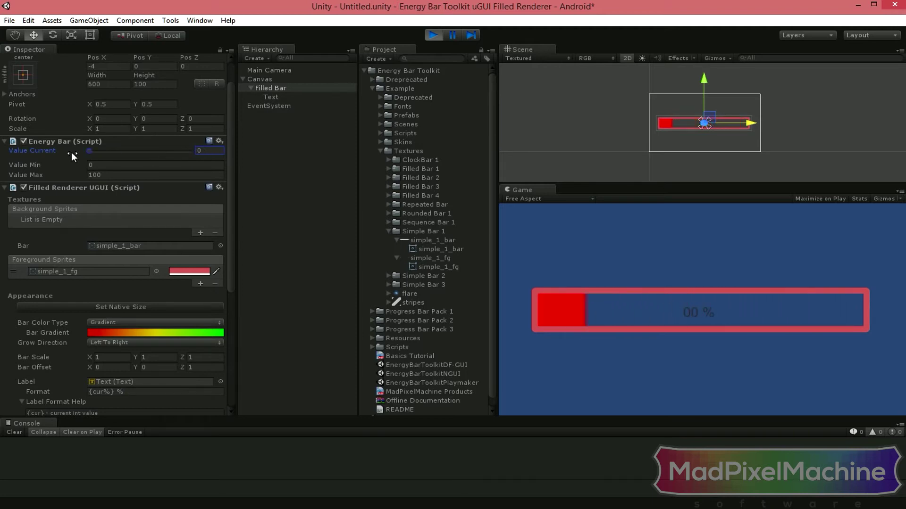
pyautogui.click(433, 35)
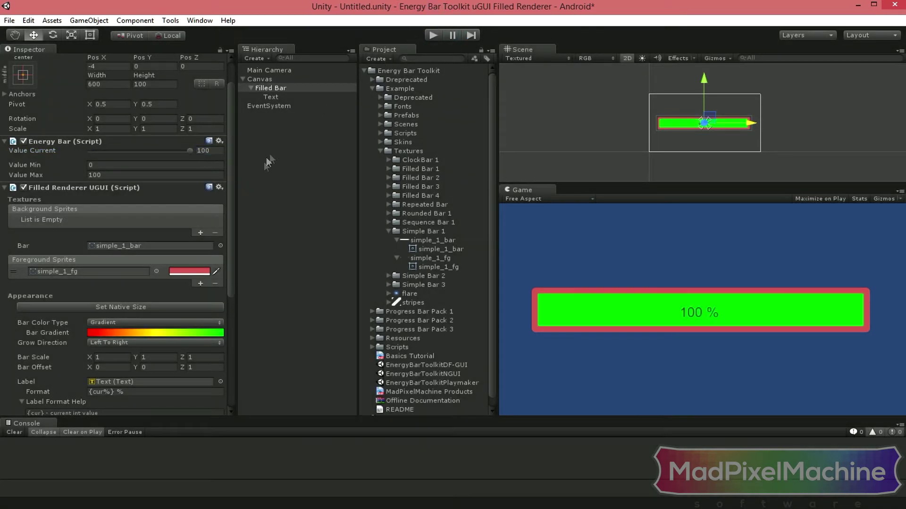
# - Review the Smooth Effect's Direction options, keeping Both
pyautogui.moveTo(231, 187); pyautogui.dragTo(224, 308)
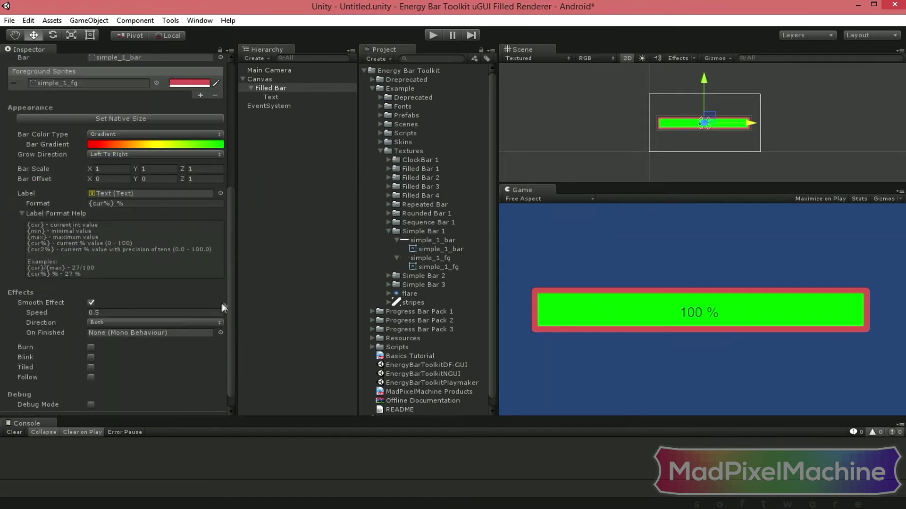
pyautogui.click(210, 322)
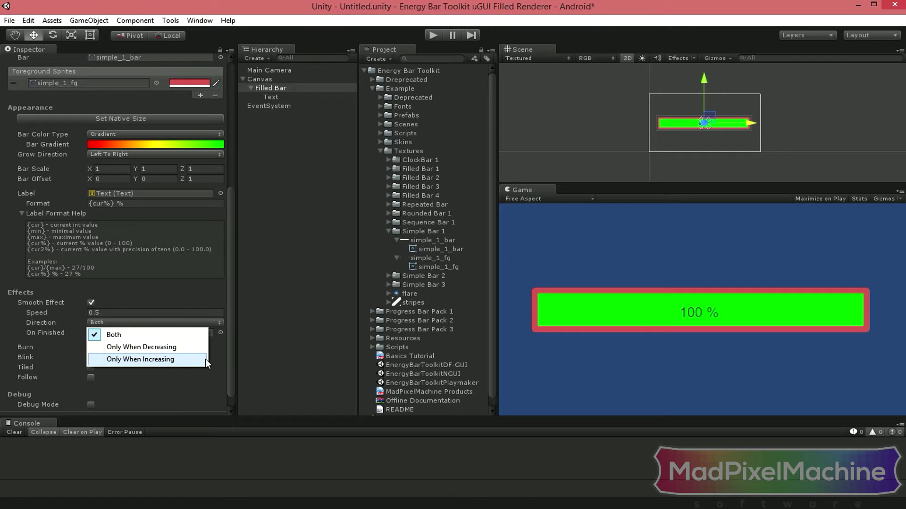
pyautogui.click(230, 323)
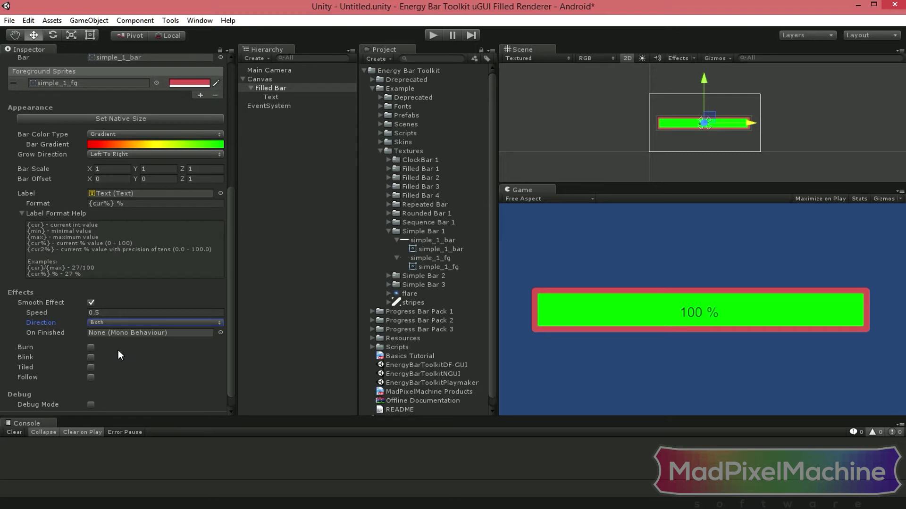
# - Turn off Smooth Effect, enable Burn and test it in Play mode by lowering Value Current to 29, and stop playing
pyautogui.click(90, 302)
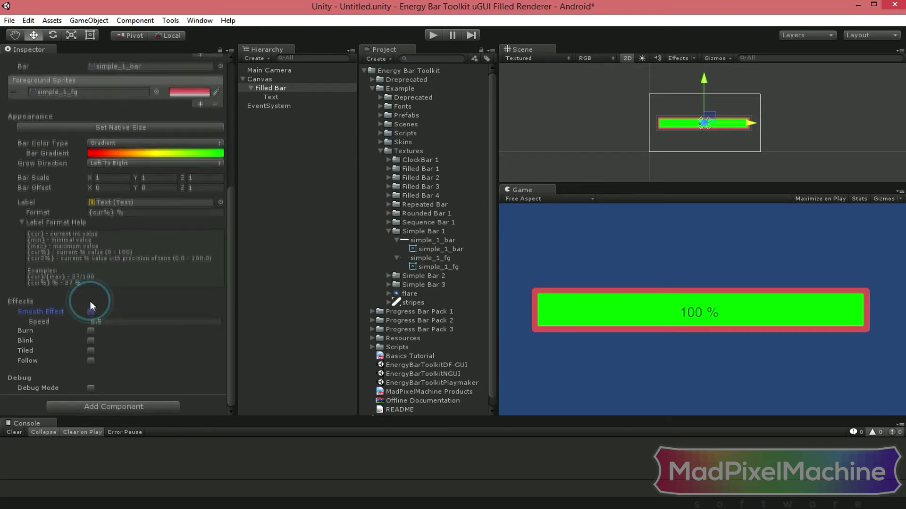
pyautogui.click(91, 331)
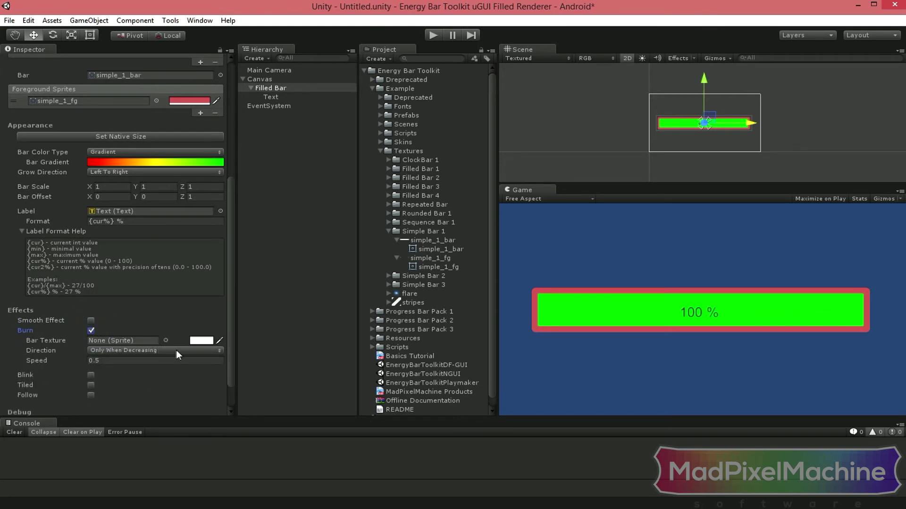
pyautogui.click(437, 33)
pyautogui.scroll(3, 222, 258)
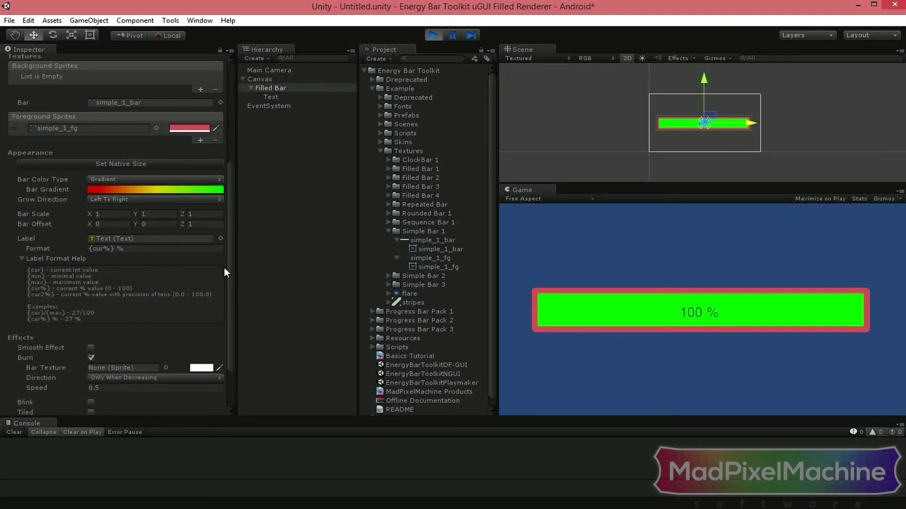
pyautogui.moveTo(231, 268); pyautogui.dragTo(225, 163)
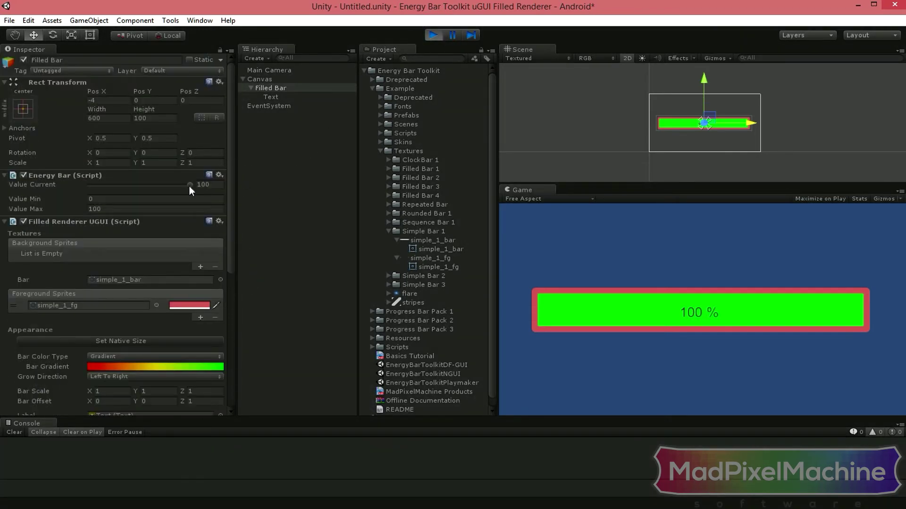
pyautogui.moveTo(189, 185); pyautogui.dragTo(118, 185)
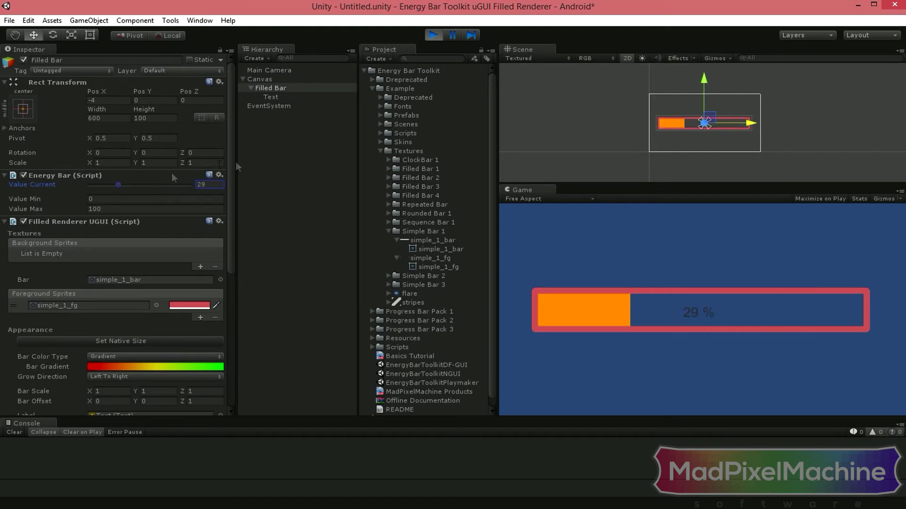
pyautogui.click(433, 35)
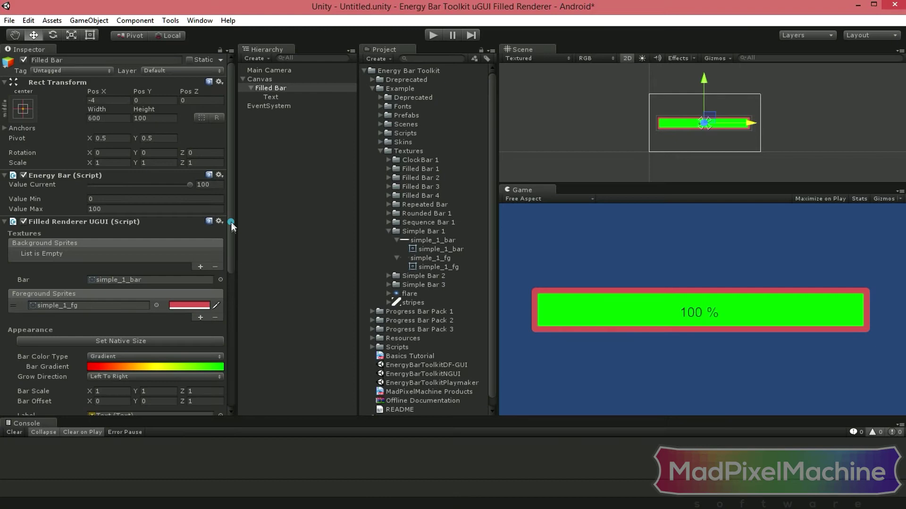
# - Replace the Burn effect with Blink on the Filled Bar and set its Operator to Less Than
pyautogui.moveTo(231, 222); pyautogui.dragTo(231, 338)
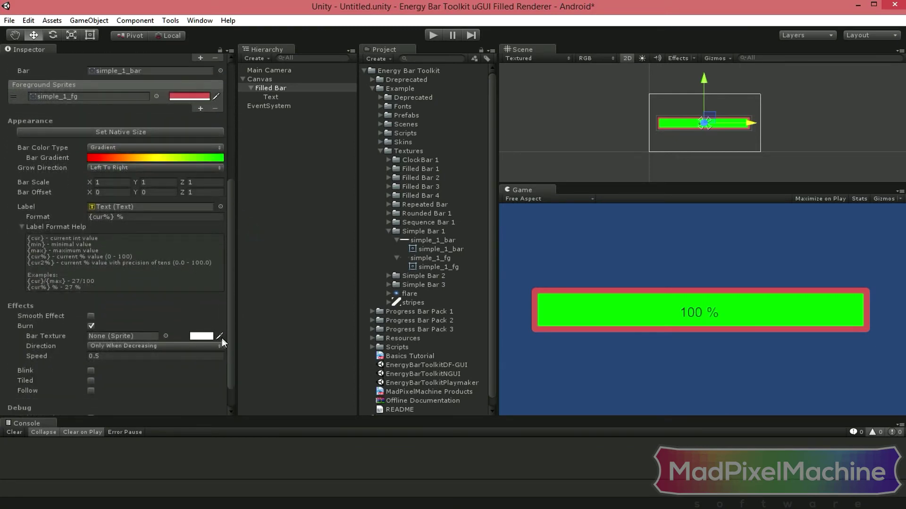
pyautogui.click(91, 326)
pyautogui.click(90, 341)
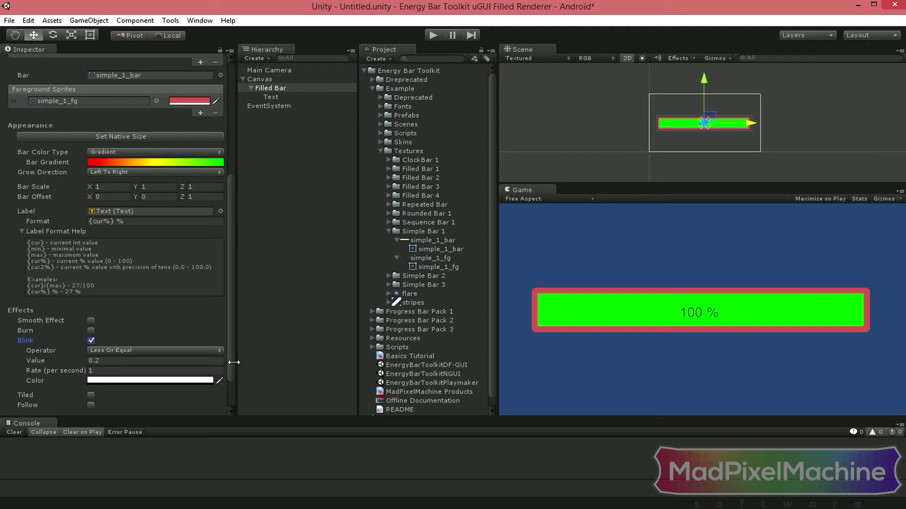
pyautogui.click(214, 351)
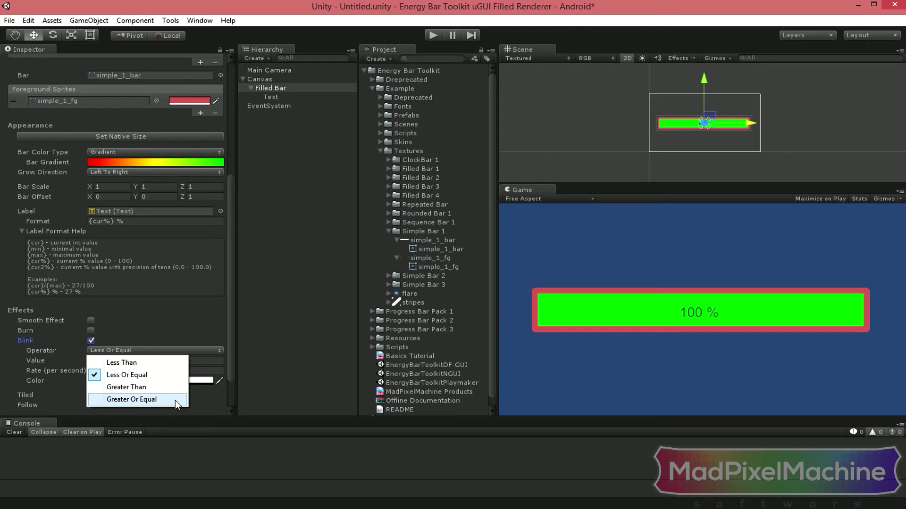
pyautogui.click(168, 364)
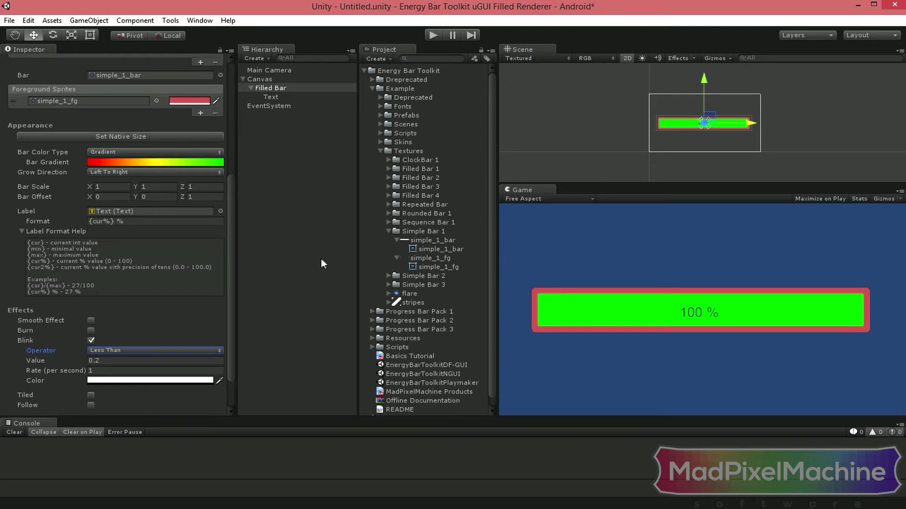
# - Test Blink in Play mode by lowering Value Current to 17 and raising it again, and stop playing
pyautogui.click(436, 36)
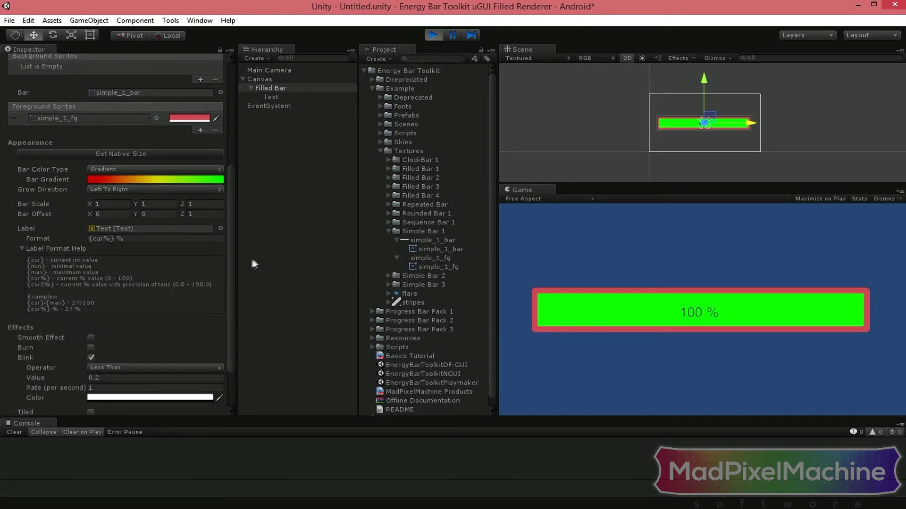
pyautogui.moveTo(232, 267); pyautogui.dragTo(225, 159)
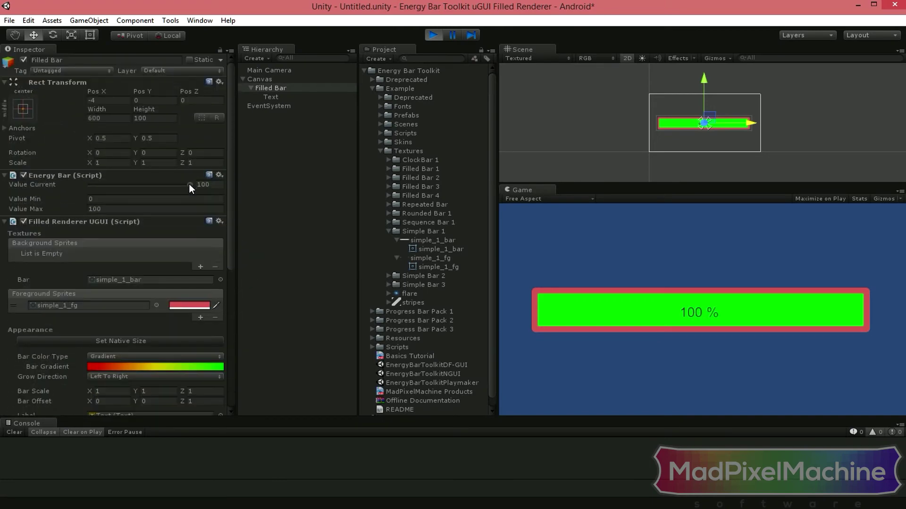
pyautogui.moveTo(189, 184); pyautogui.dragTo(106, 193)
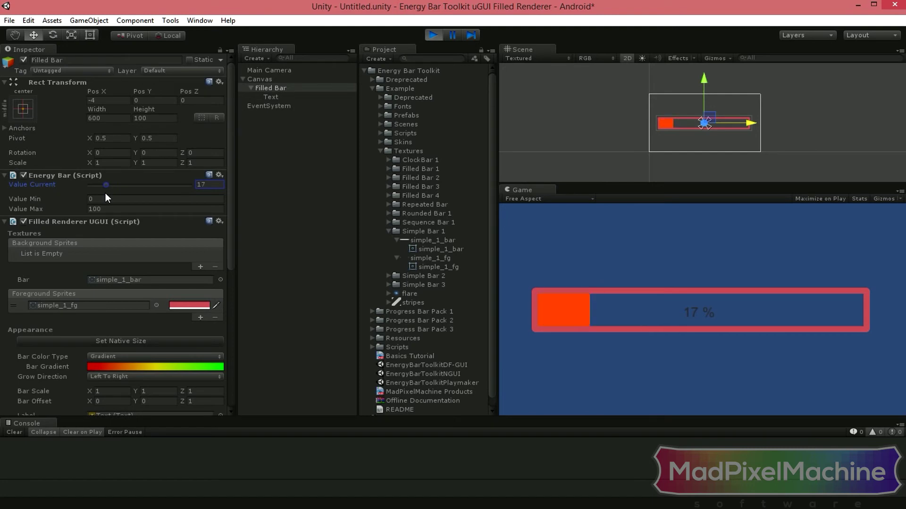
pyautogui.moveTo(106, 194); pyautogui.dragTo(276, 175)
pyautogui.click(433, 35)
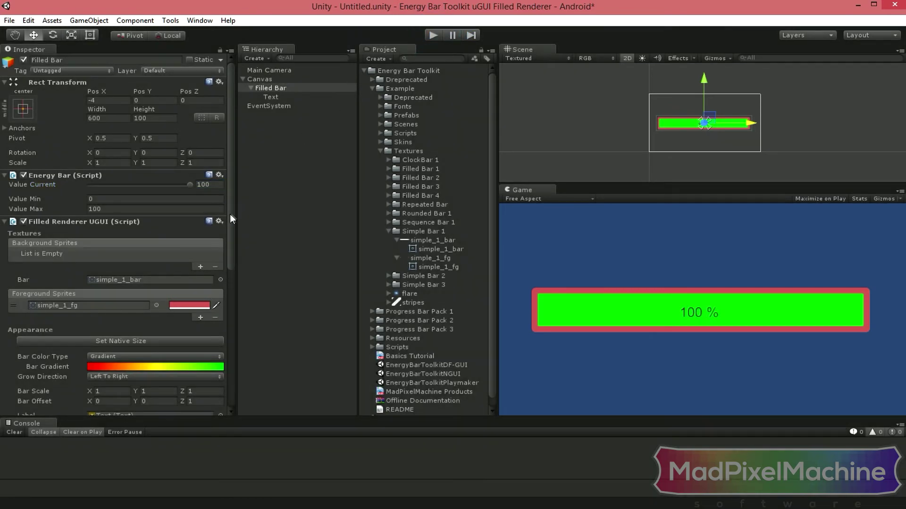
# - Turn off Blink and enable the Tiled effect with the stripes texture as its sprite
pyautogui.scroll(-10, 229, 222)
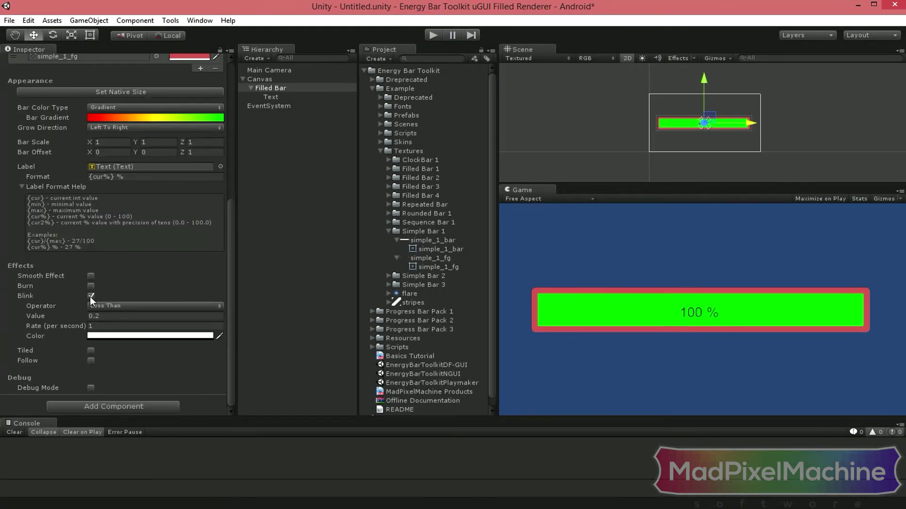
pyautogui.click(90, 295)
pyautogui.click(91, 350)
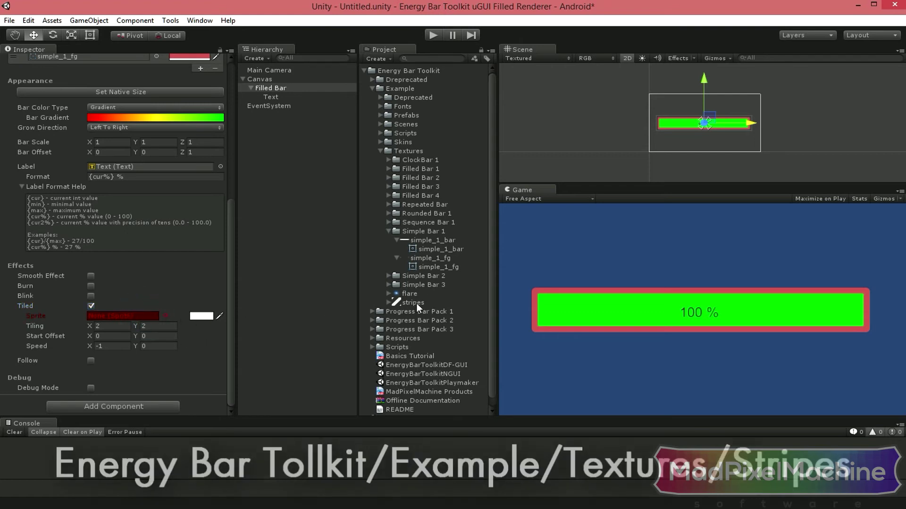
pyautogui.moveTo(417, 303); pyautogui.dragTo(141, 316)
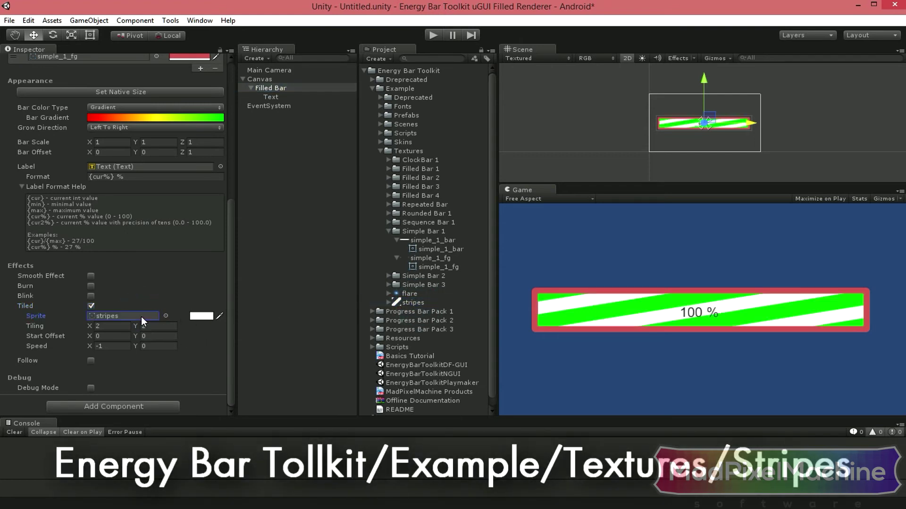
# - Tint the Tiled effect's stripes light blue with RGB 114, 125, 229
pyautogui.click(199, 315)
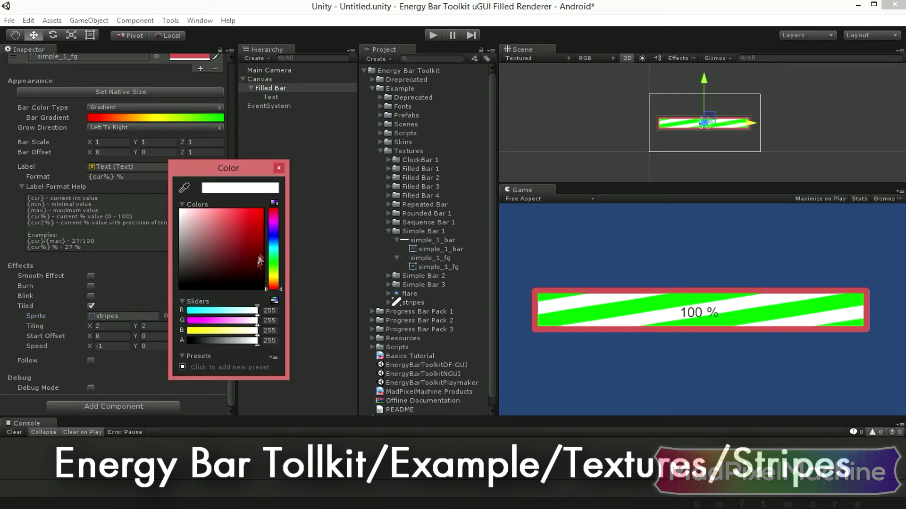
pyautogui.click(275, 238)
pyautogui.click(221, 219)
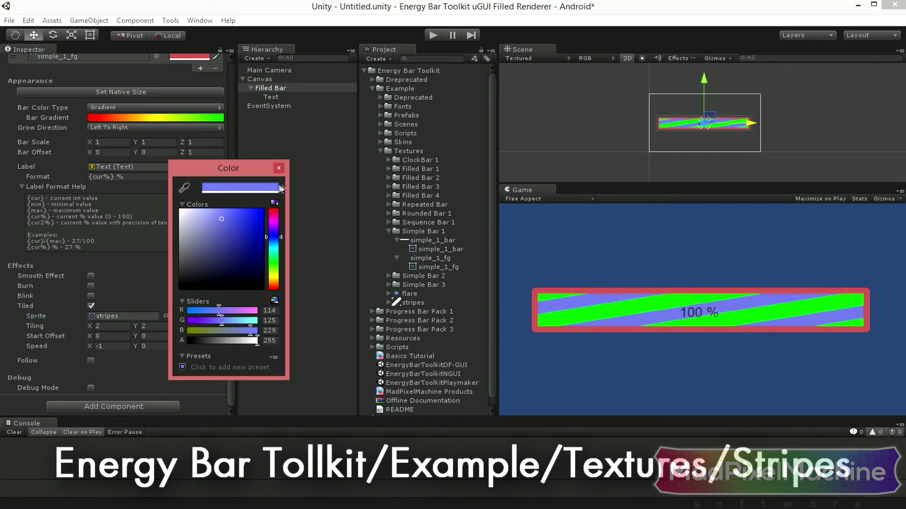
pyautogui.click(279, 168)
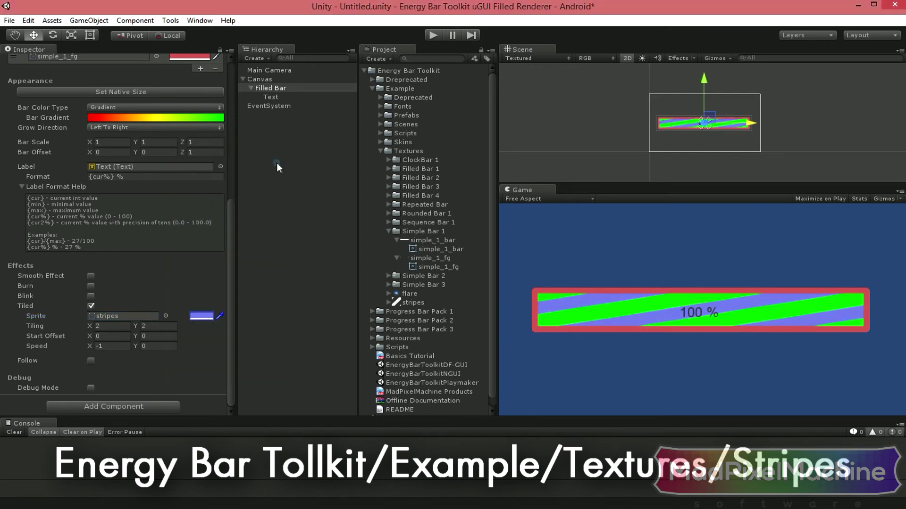
# - Try the stripes in Play mode with Tiling X at 7.41 and Speed X at -0.3, and stop playing
pyautogui.click(433, 36)
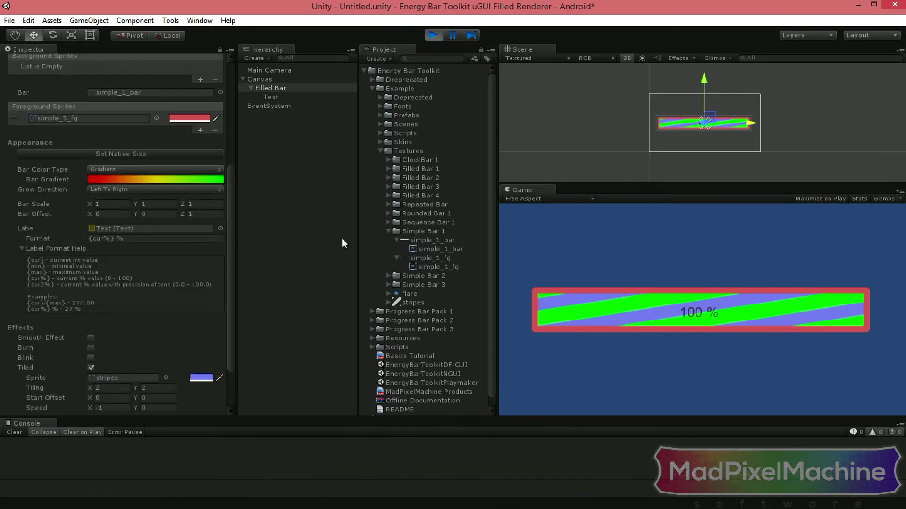
pyautogui.scroll(-3, 146, 357)
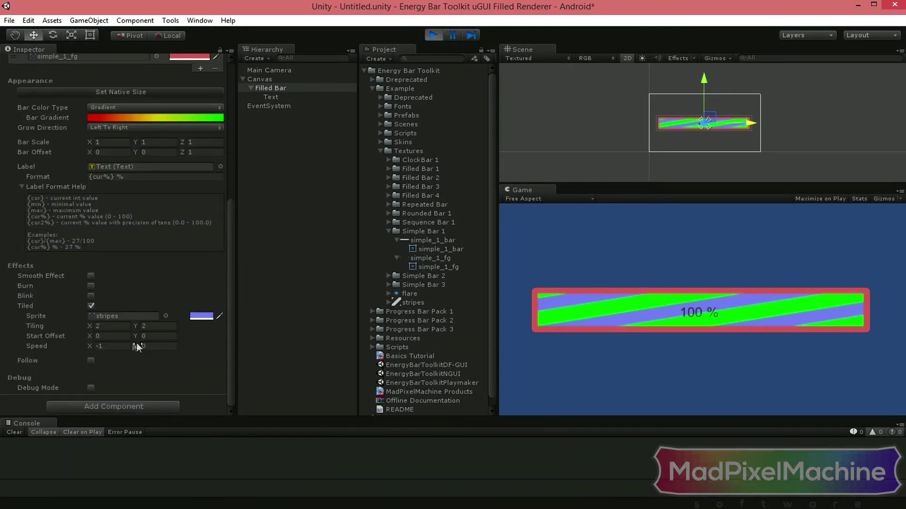
pyautogui.moveTo(88, 326); pyautogui.dragTo(190, 314)
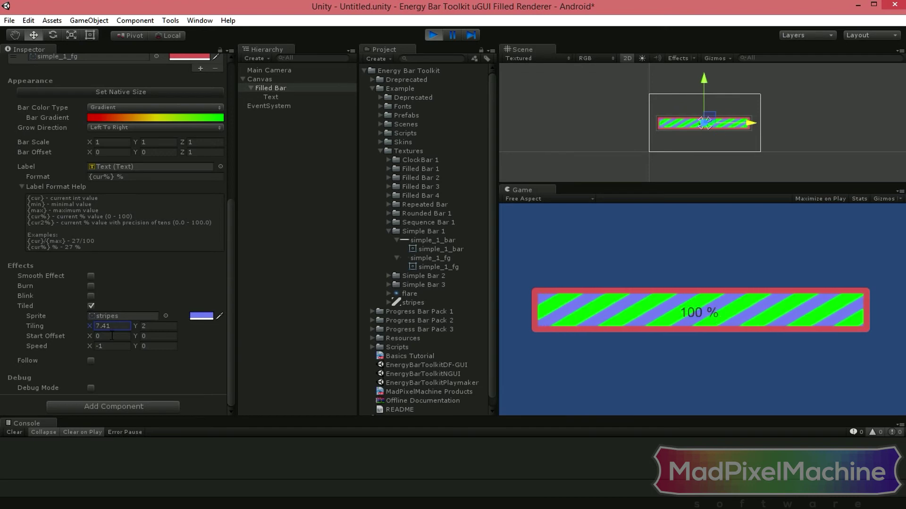
pyautogui.moveTo(88, 348); pyautogui.dragTo(157, 349)
pyautogui.moveTo(231, 347); pyautogui.dragTo(47, 349)
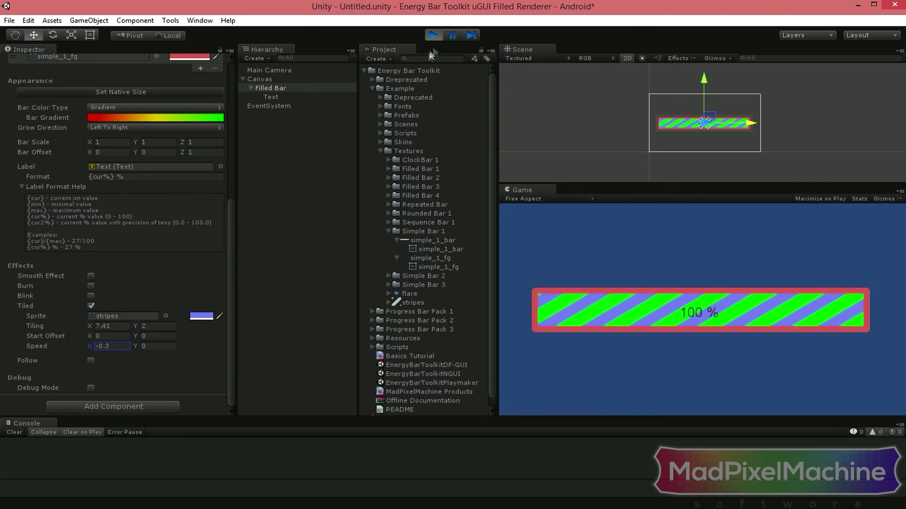
pyautogui.click(434, 35)
# - Turn off the Tiled effect and enable Follow on the Filled Bar
pyautogui.scroll(-3, 145, 332)
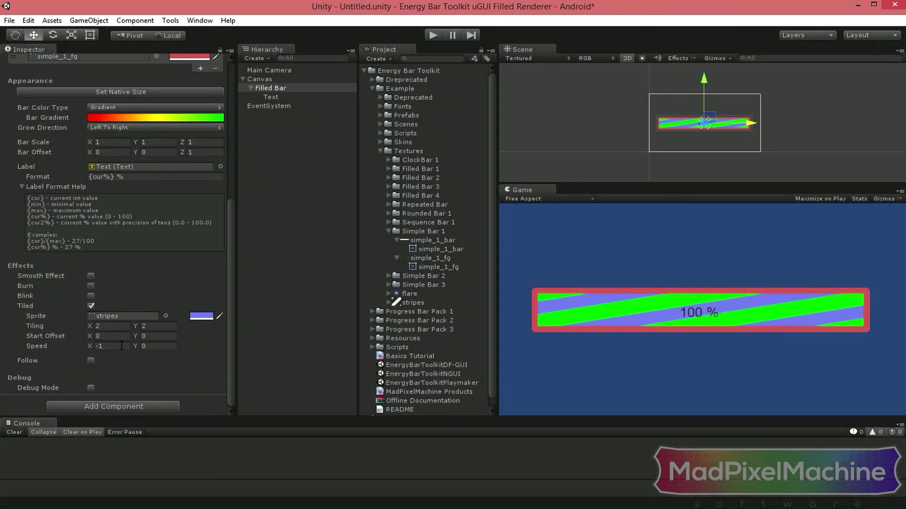
pyautogui.click(91, 305)
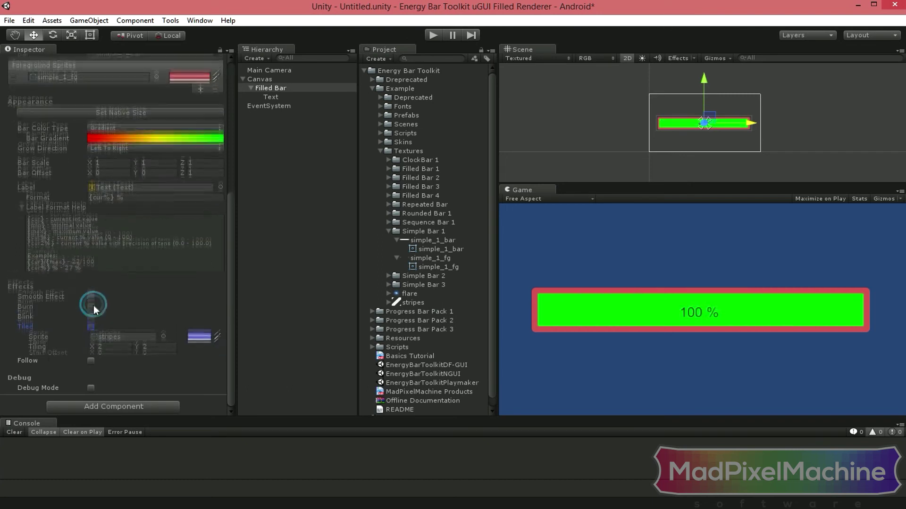
pyautogui.click(91, 361)
pyautogui.scroll(-3, 94, 360)
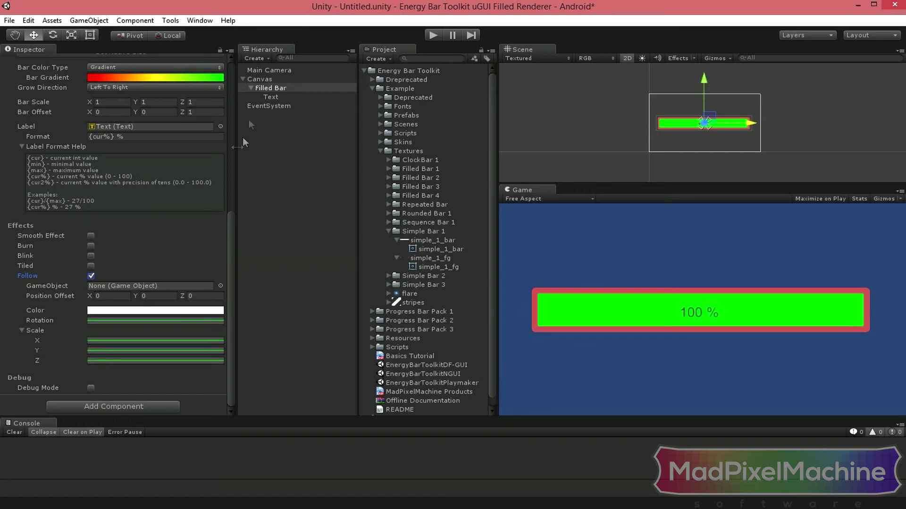
# - Add a UI Image to the Canvas, use the flare texture as its source image and set it to native size
pyautogui.click(255, 58)
pyautogui.moveTo(266, 144)
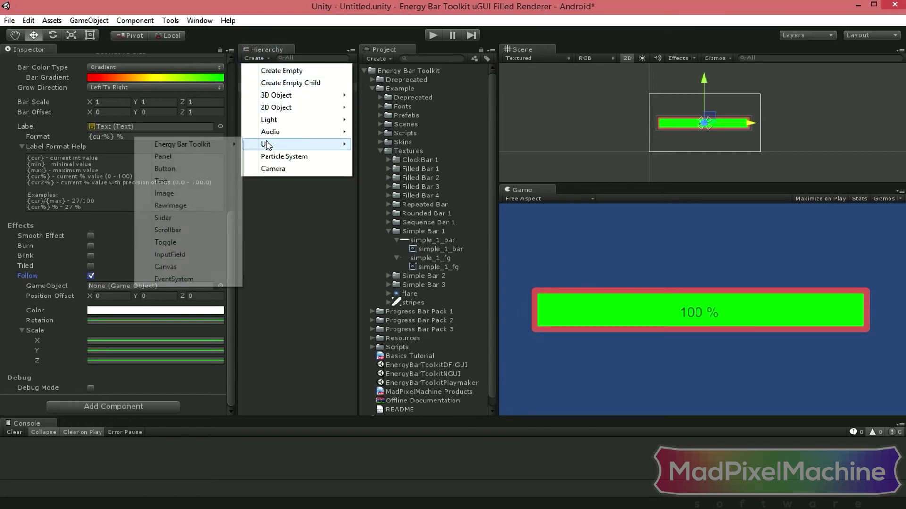
pyautogui.click(200, 193)
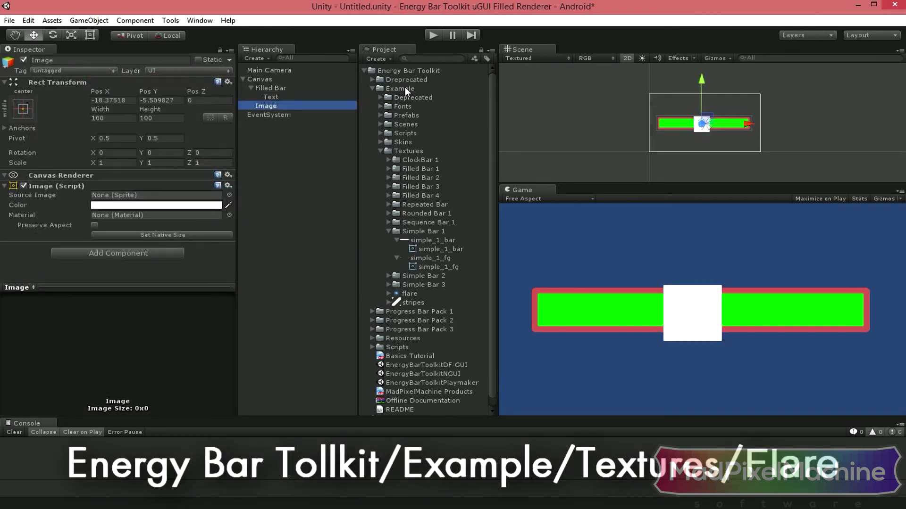
pyautogui.moveTo(410, 293); pyautogui.dragTo(179, 196)
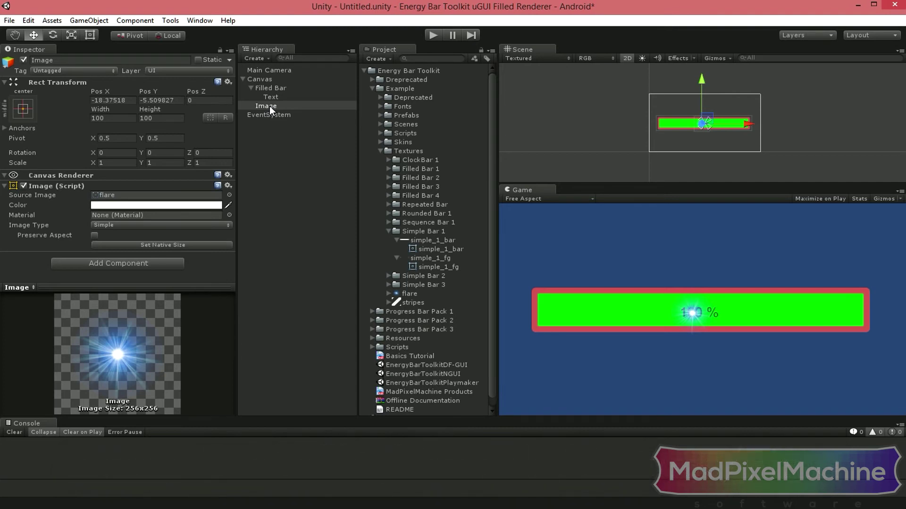
pyautogui.click(193, 247)
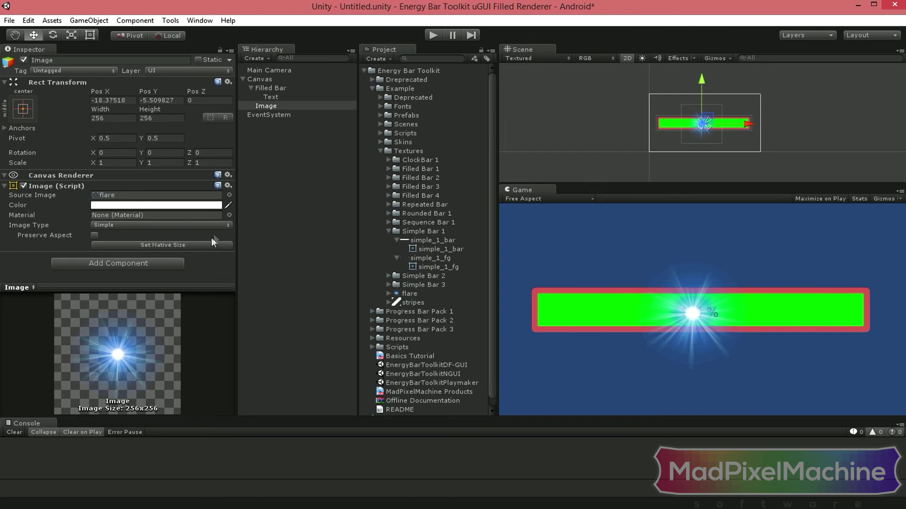
# - Assign the flare Image as the GameObject of the Filled Bar's Follow effect
pyautogui.click(273, 89)
pyautogui.scroll(-10, 131, 330)
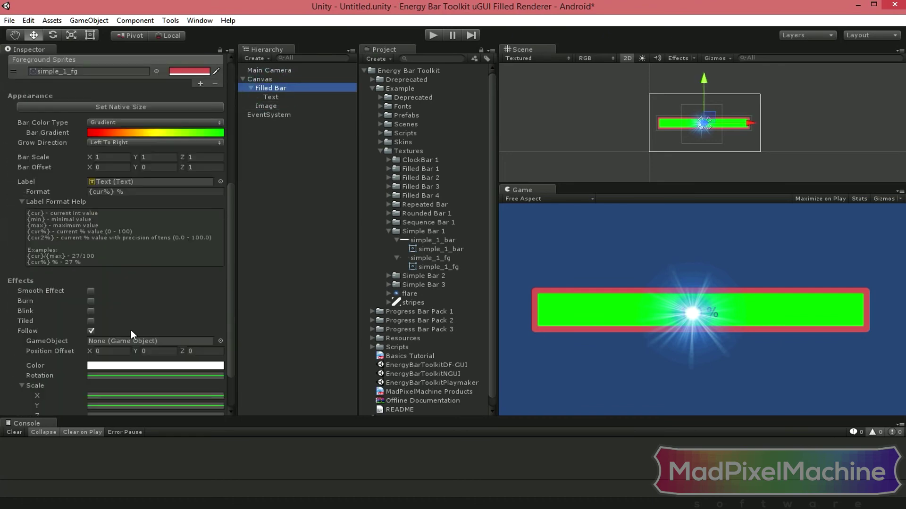
pyautogui.moveTo(271, 105); pyautogui.dragTo(154, 284)
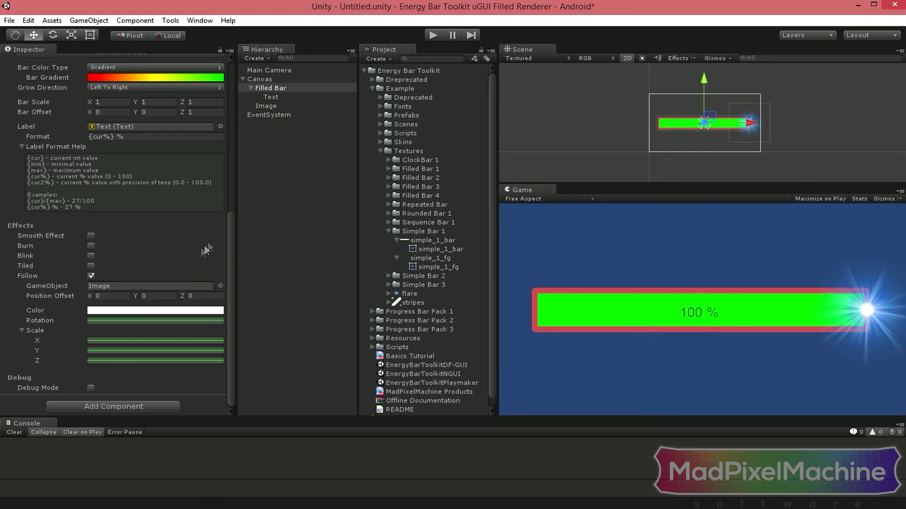
# - Test the Follow flare in Play mode by varying the Filled Bar's current value, and stop playing
pyautogui.scroll(10, 208, 250)
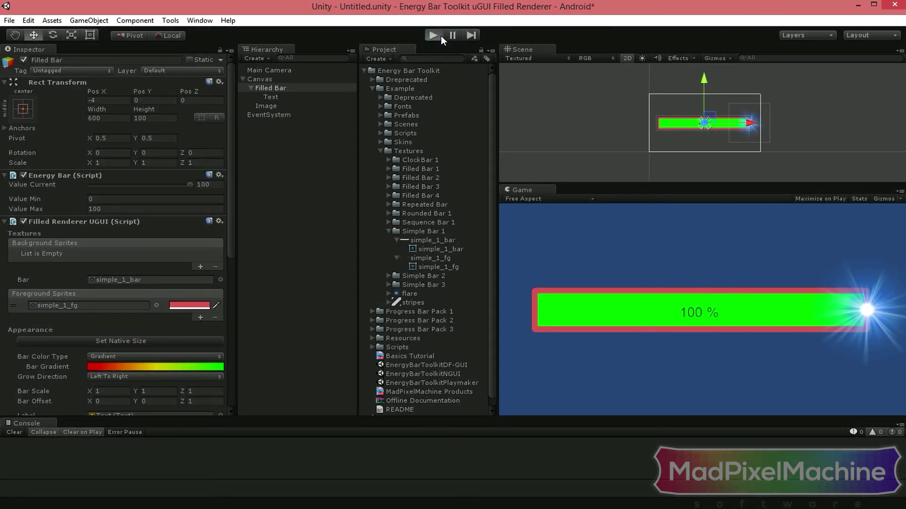
pyautogui.click(440, 35)
pyautogui.moveTo(191, 184)
pyautogui.mouseDown()
pyautogui.moveTo(90, 187)
pyautogui.moveTo(185, 186)
pyautogui.moveTo(113, 198)
pyautogui.moveTo(191, 190)
pyautogui.mouseUp()
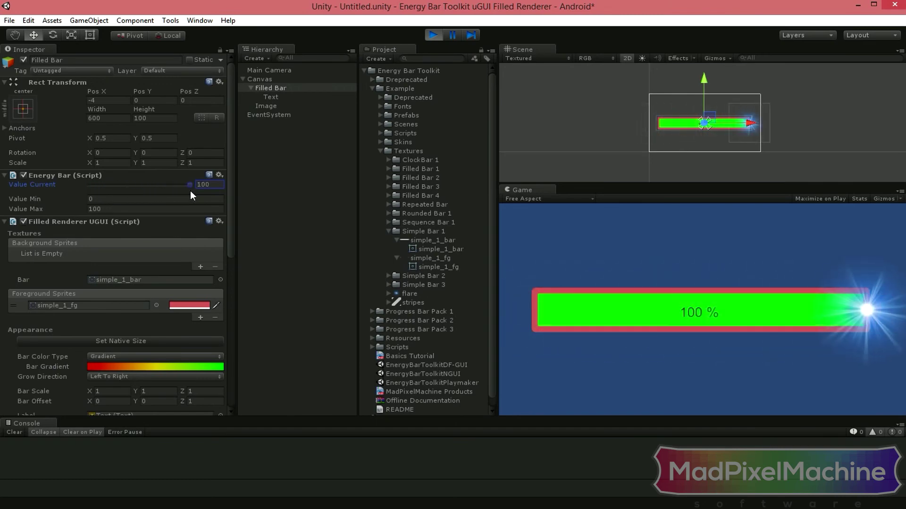
pyautogui.click(432, 35)
# - Set the Follow effect's Rotation curve to the rising linear preset
pyautogui.scroll(-3, 174, 259)
pyautogui.scroll(-5, 172, 264)
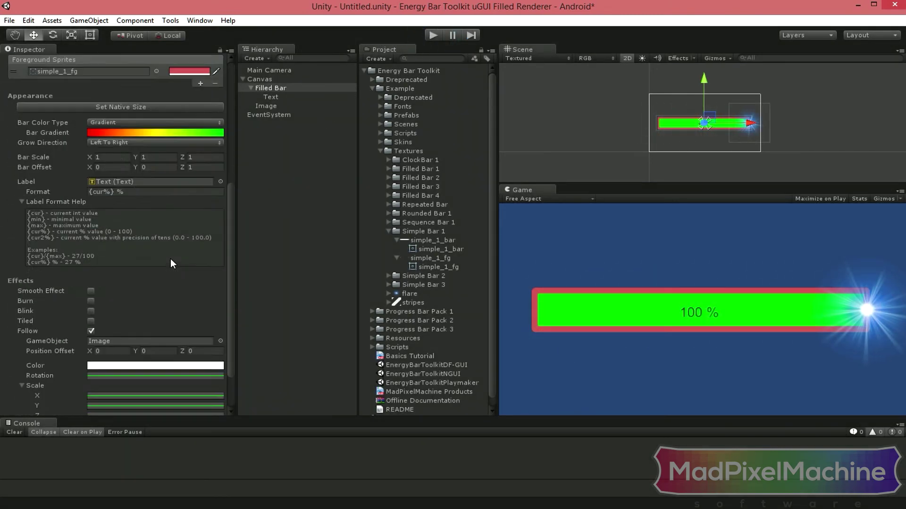
pyautogui.click(123, 322)
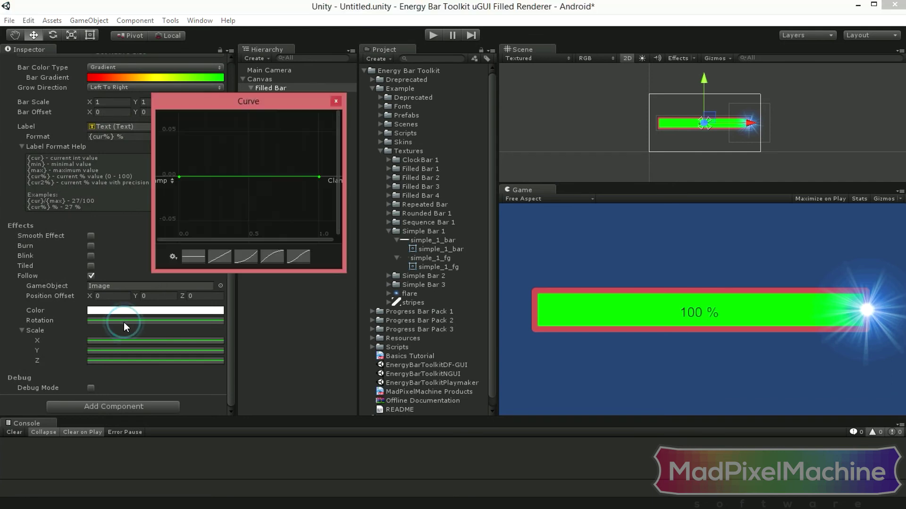
pyautogui.click(216, 256)
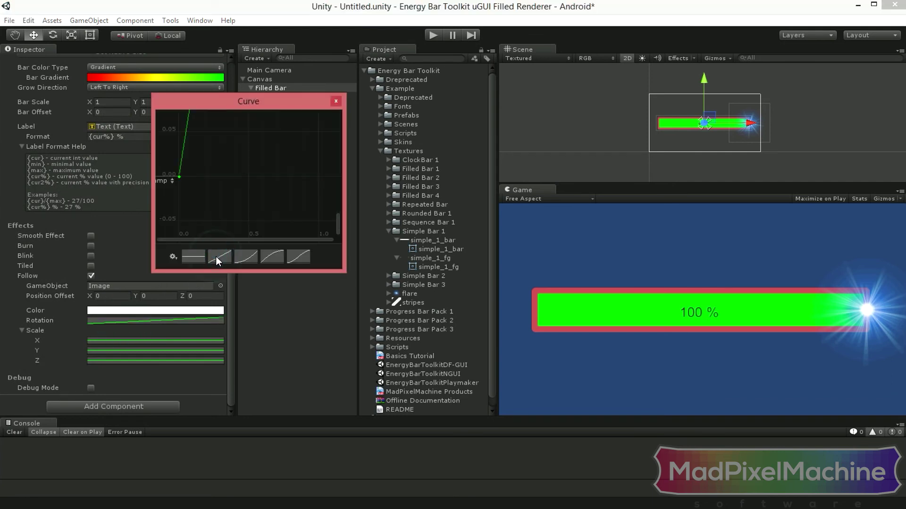
pyautogui.click(337, 101)
# - Test the flare's rotation in Play mode by varying the Filled Bar's current value
pyautogui.click(432, 36)
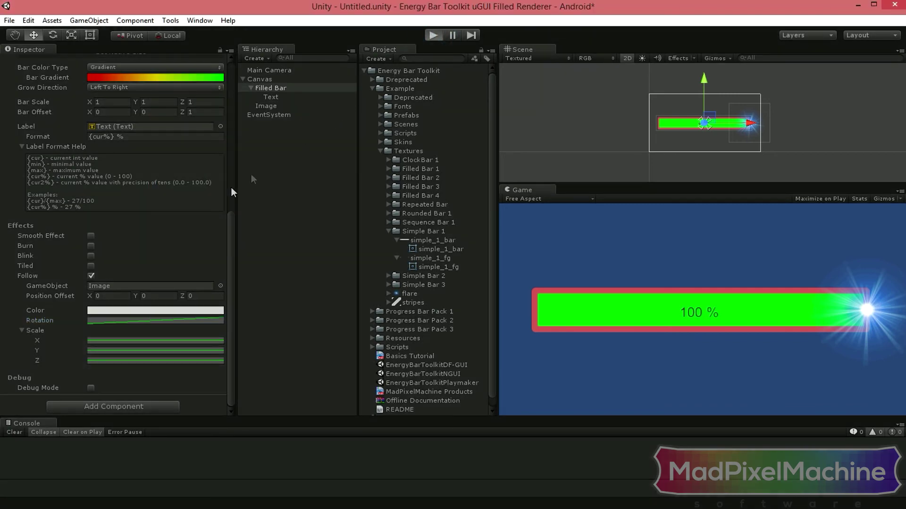
pyautogui.scroll(3, 173, 263)
pyautogui.scroll(8, 160, 288)
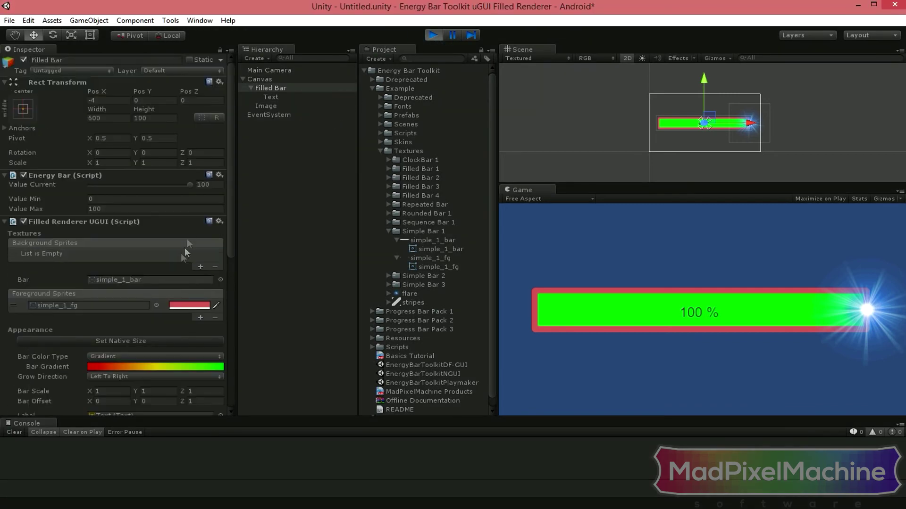
pyautogui.moveTo(192, 185)
pyautogui.mouseDown()
pyautogui.moveTo(84, 185)
pyautogui.moveTo(208, 185)
pyautogui.moveTo(82, 185)
pyautogui.moveTo(202, 183)
pyautogui.mouseUp()
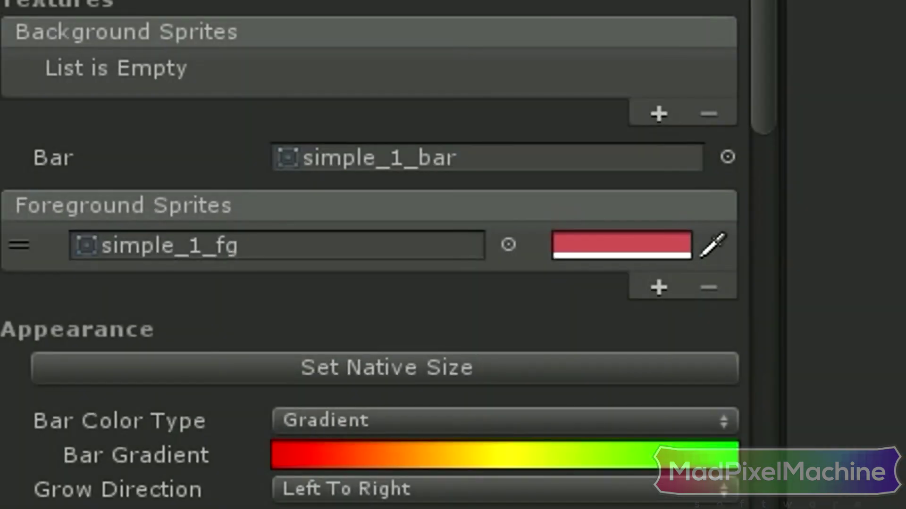
# - Edit the Follow effect's Color gradient and set the alpha keys at both ends to 0
pyautogui.scroll(-10, 377, 254)
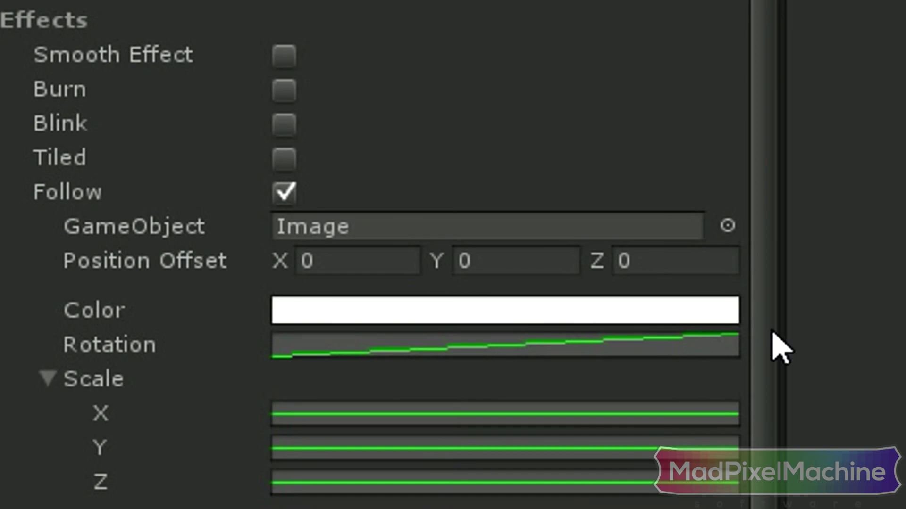
pyautogui.click(104, 312)
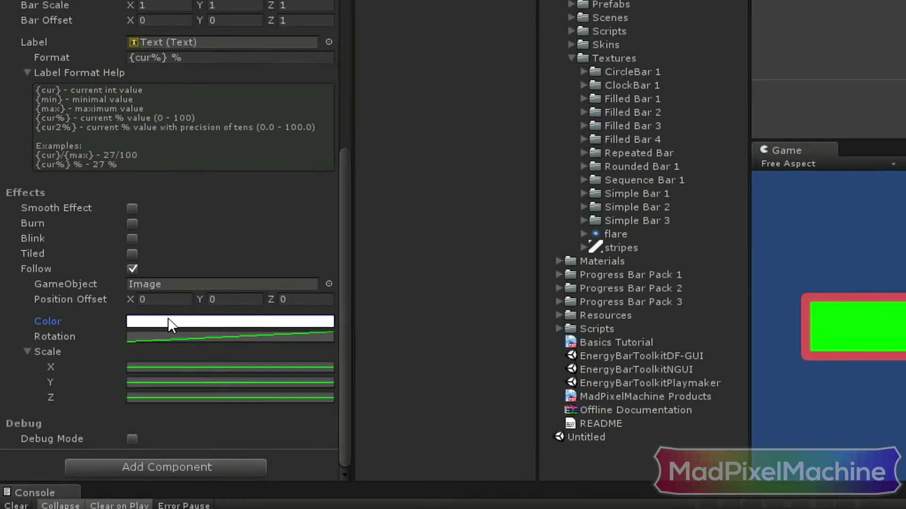
pyautogui.click(236, 318)
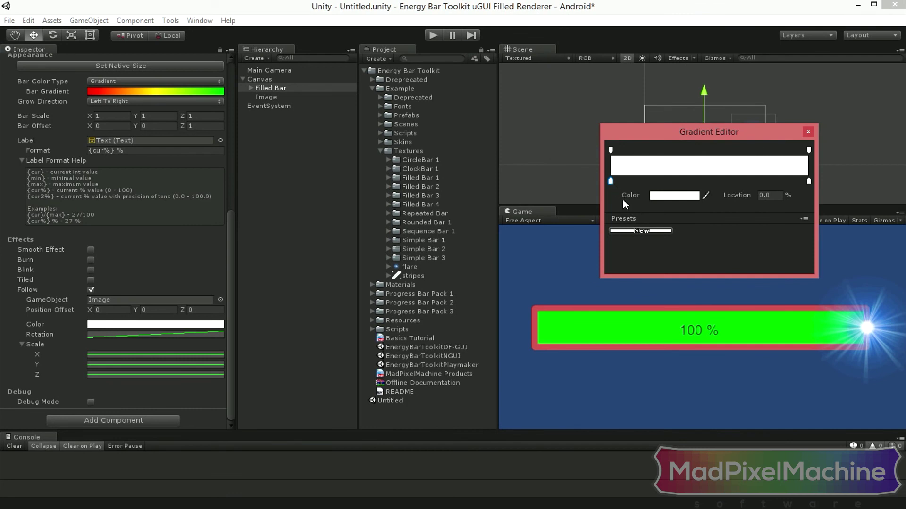
pyautogui.click(611, 150)
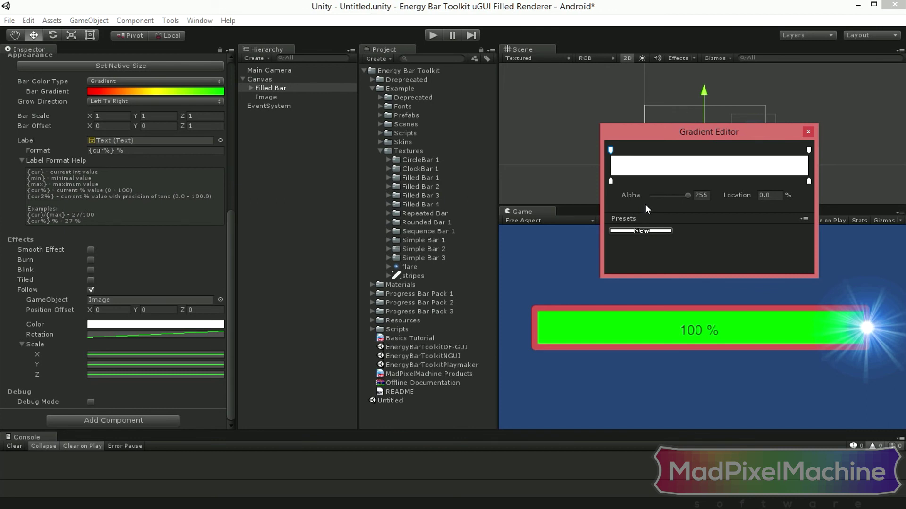
pyautogui.moveTo(689, 194); pyautogui.dragTo(629, 198)
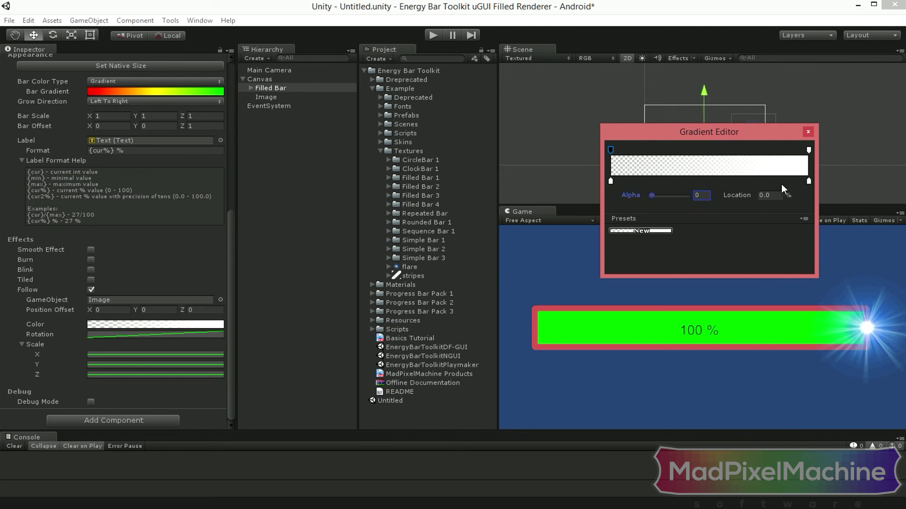
pyautogui.click(808, 150)
pyautogui.moveTo(687, 196); pyautogui.dragTo(640, 202)
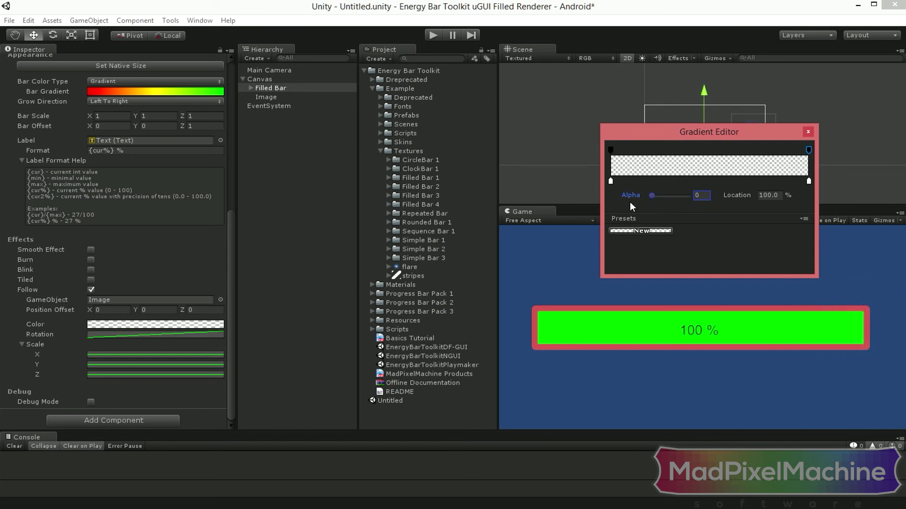
# - Add an alpha key at location 50% of the Follow Color gradient and set its alpha to 255
pyautogui.click(706, 153)
pyautogui.click(769, 195)
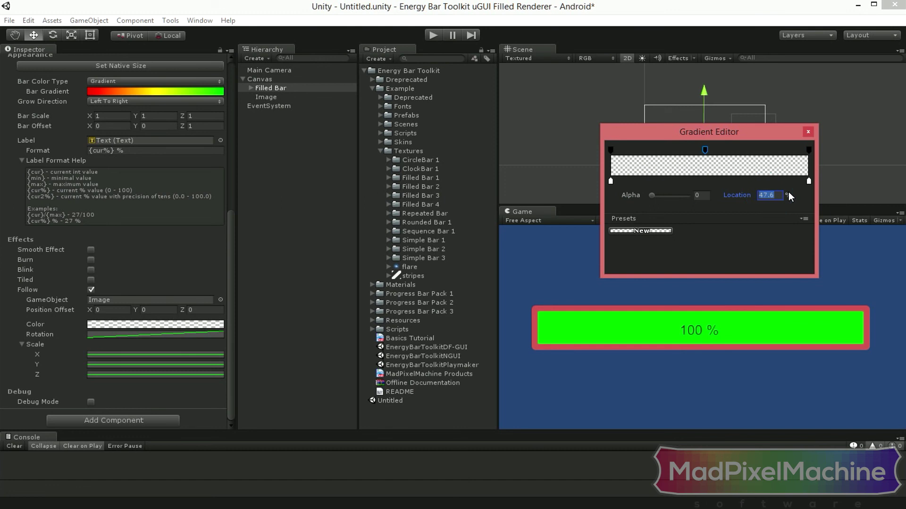
pyautogui.write('50')
pyautogui.press('Return')
pyautogui.moveTo(652, 195); pyautogui.dragTo(700, 197)
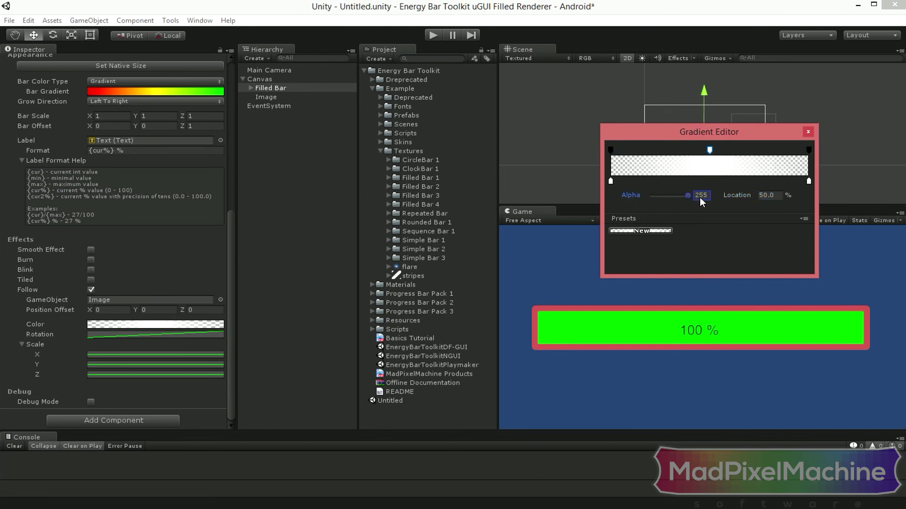
pyautogui.click(807, 132)
# - Test the flare's fading in Play mode by lowering and raising the current value, and stop playing
pyautogui.click(434, 35)
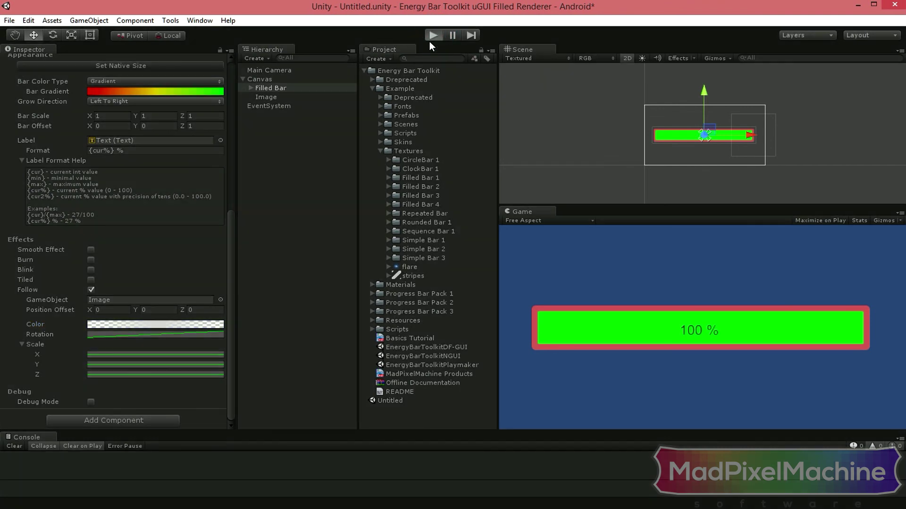
pyautogui.scroll(10, 176, 216)
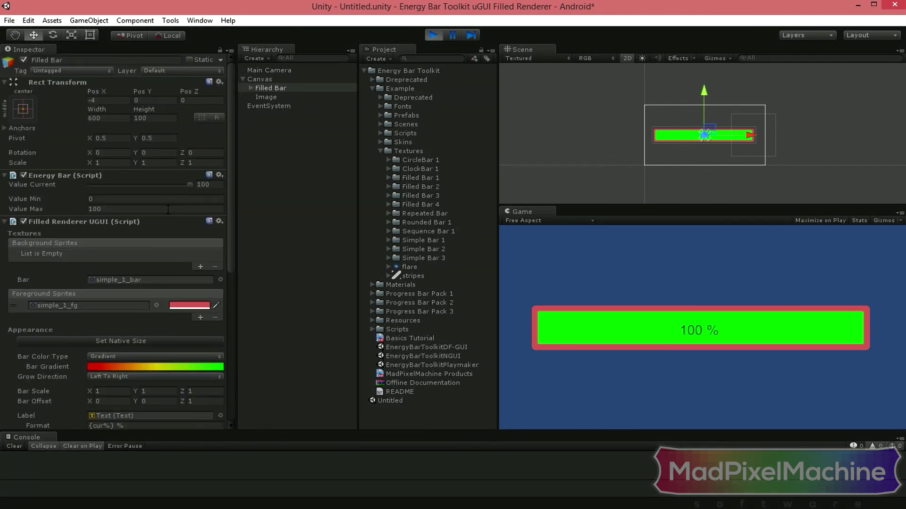
pyautogui.click(189, 184)
pyautogui.moveTo(188, 184); pyautogui.dragTo(133, 191)
pyautogui.moveTo(165, 194); pyautogui.dragTo(191, 199)
pyautogui.click(430, 35)
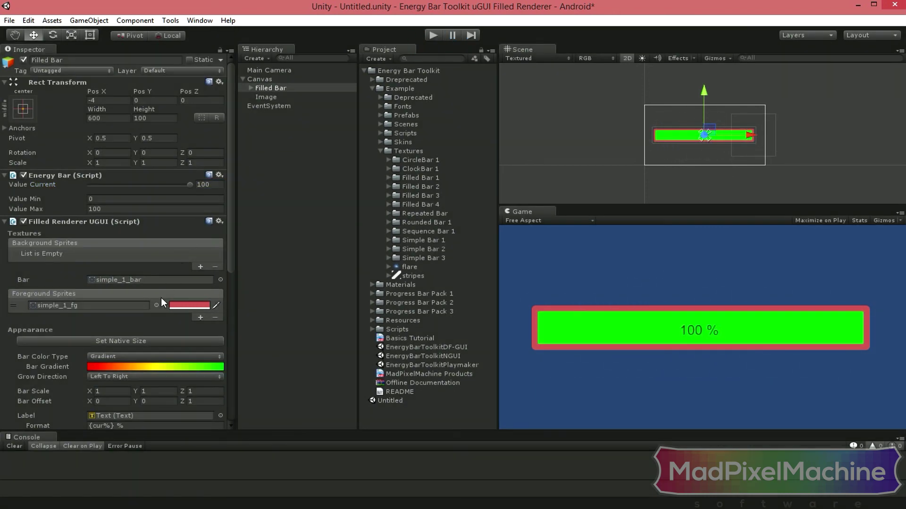
# - Enable the Tiled, Blink, Burn and Smooth effects together with Follow on the Filled Bar
pyautogui.scroll(-8, 160, 299)
pyautogui.scroll(-3, 151, 305)
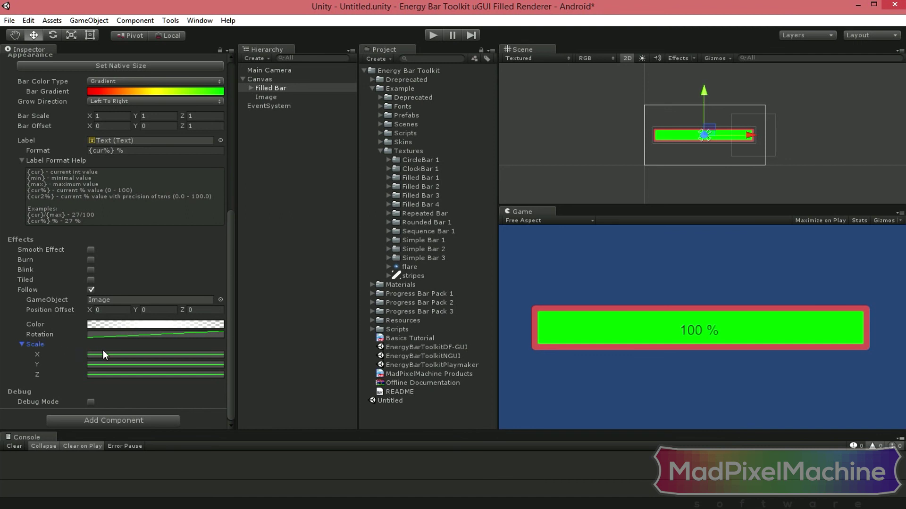
pyautogui.click(91, 280)
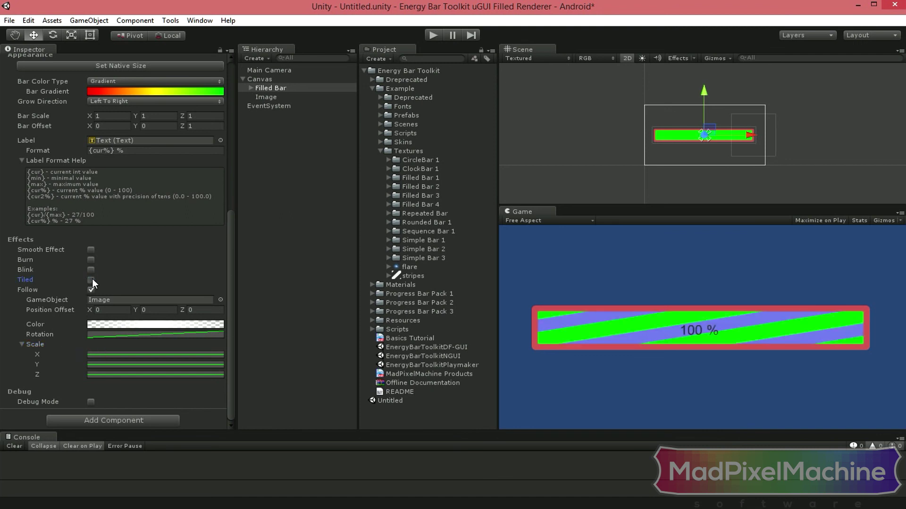
pyautogui.click(90, 269)
pyautogui.click(91, 260)
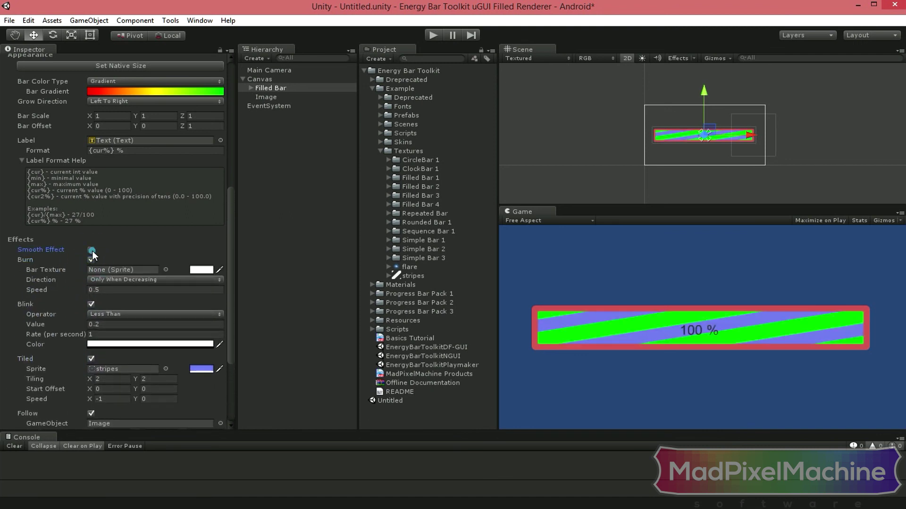
pyautogui.click(92, 250)
# - Test all effects combined in Play mode by lowering the current value and raising it back to 100
pyautogui.click(432, 34)
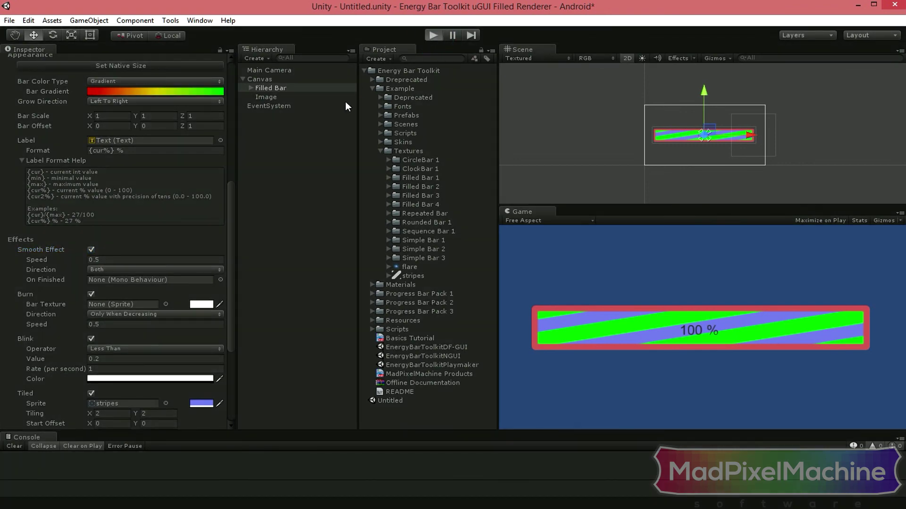
pyautogui.scroll(12, 108, 269)
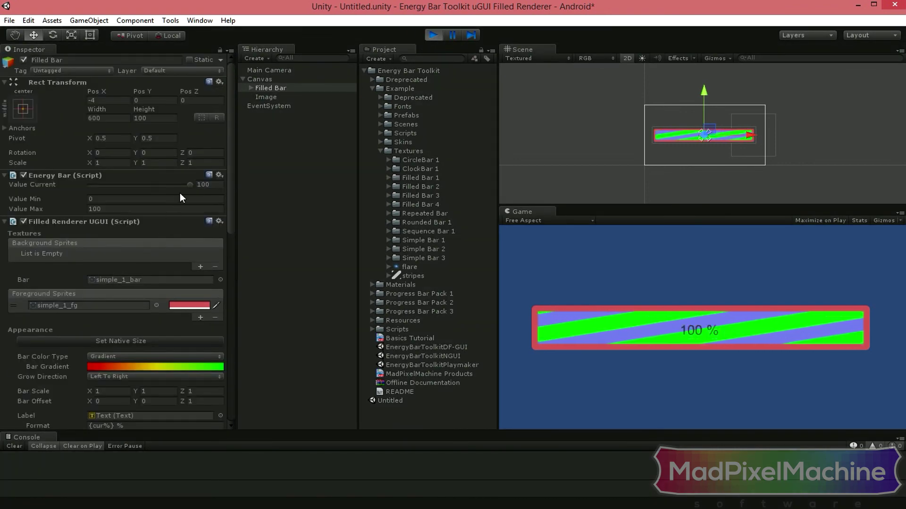
pyautogui.moveTo(191, 184)
pyautogui.mouseDown()
pyautogui.moveTo(73, 182)
pyautogui.moveTo(186, 183)
pyautogui.mouseUp()
pyautogui.moveTo(190, 184); pyautogui.dragTo(168, 184)
pyautogui.moveTo(114, 184); pyautogui.dragTo(177, 188)
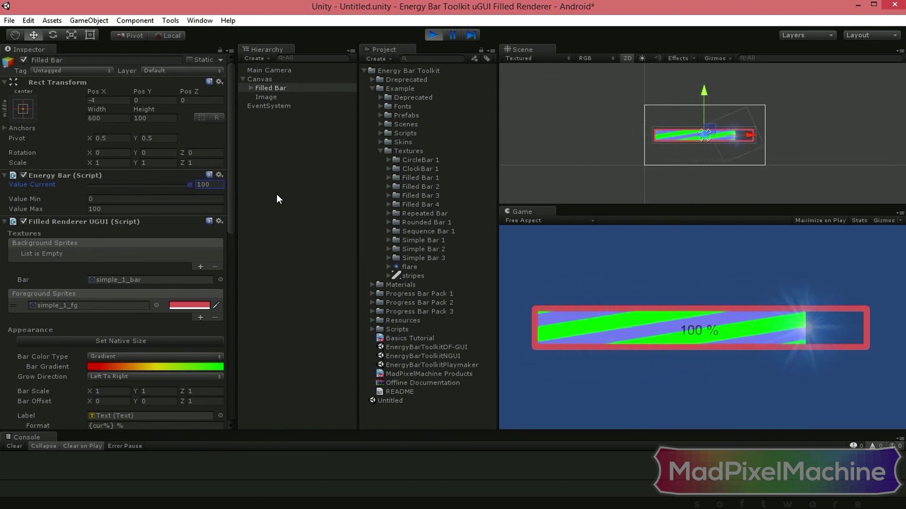